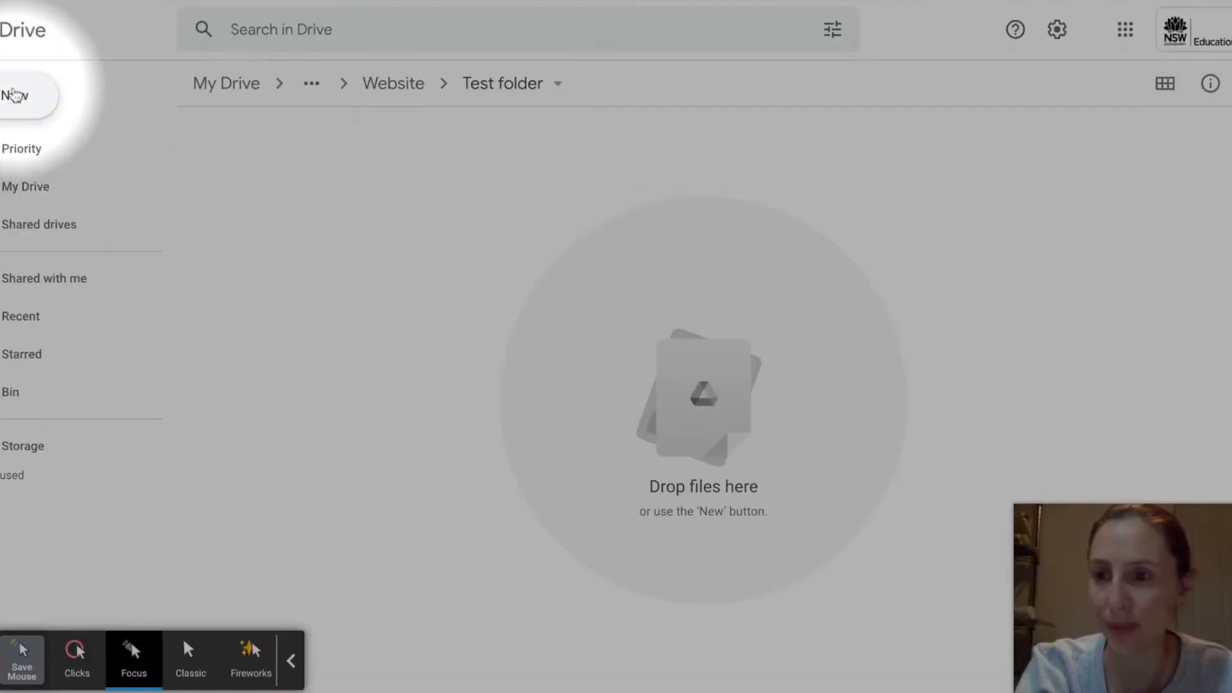
Step: Create a new Google Drawings file inside the Test folder
left_click(14, 95)
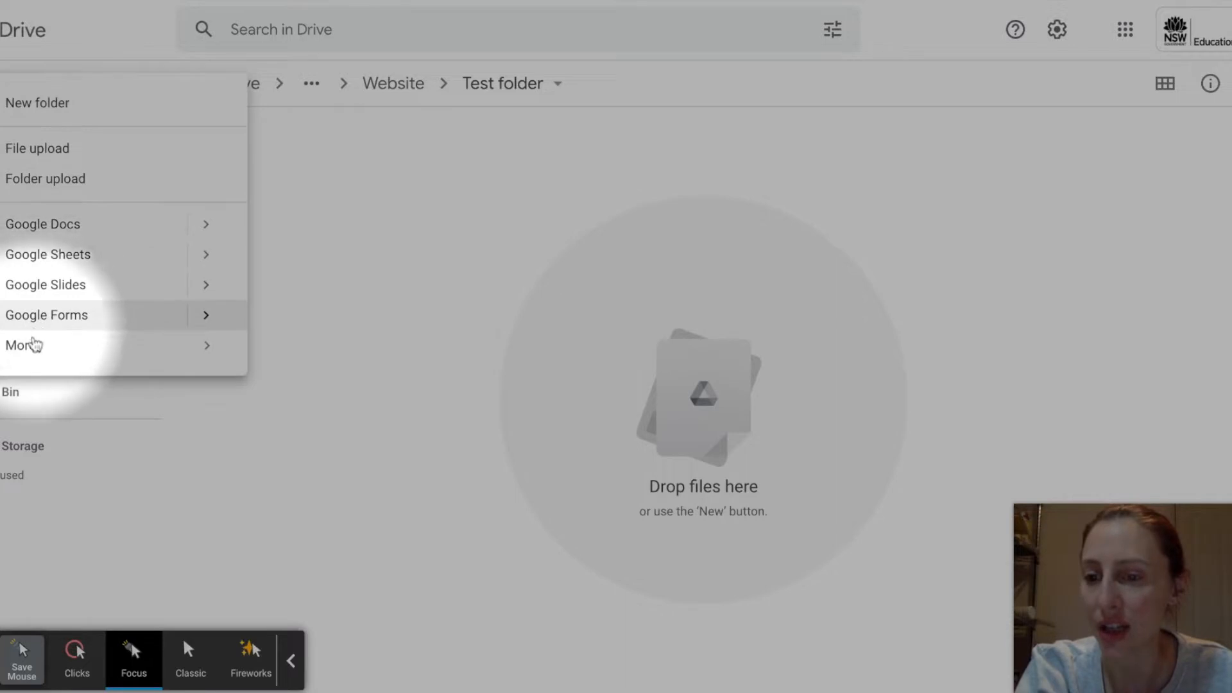
mouse_move(36, 345)
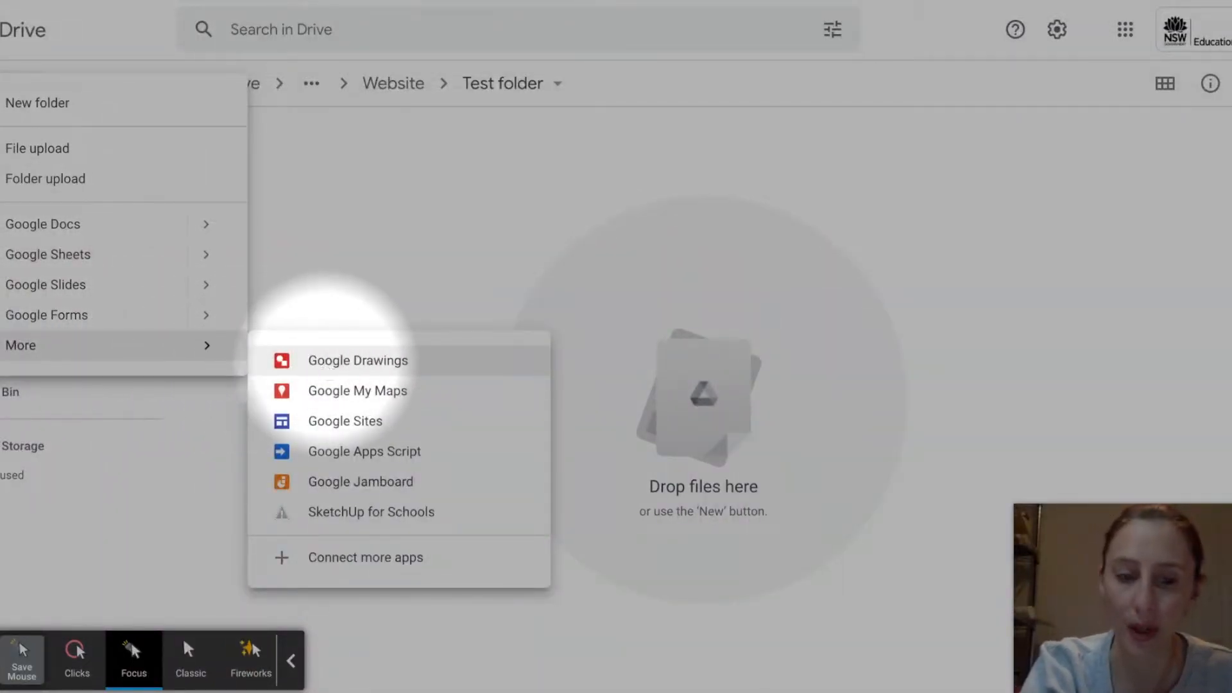
left_click(331, 360)
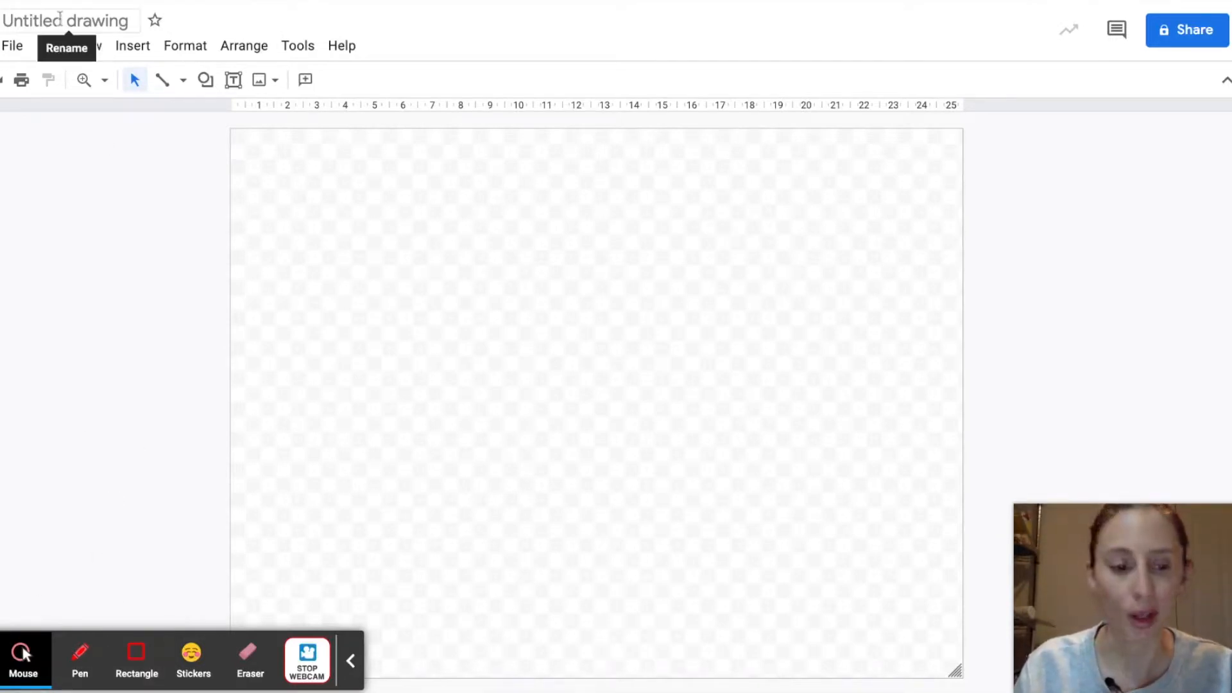
Step: Rename the untitled drawing as Timeline
left_click(20, 21)
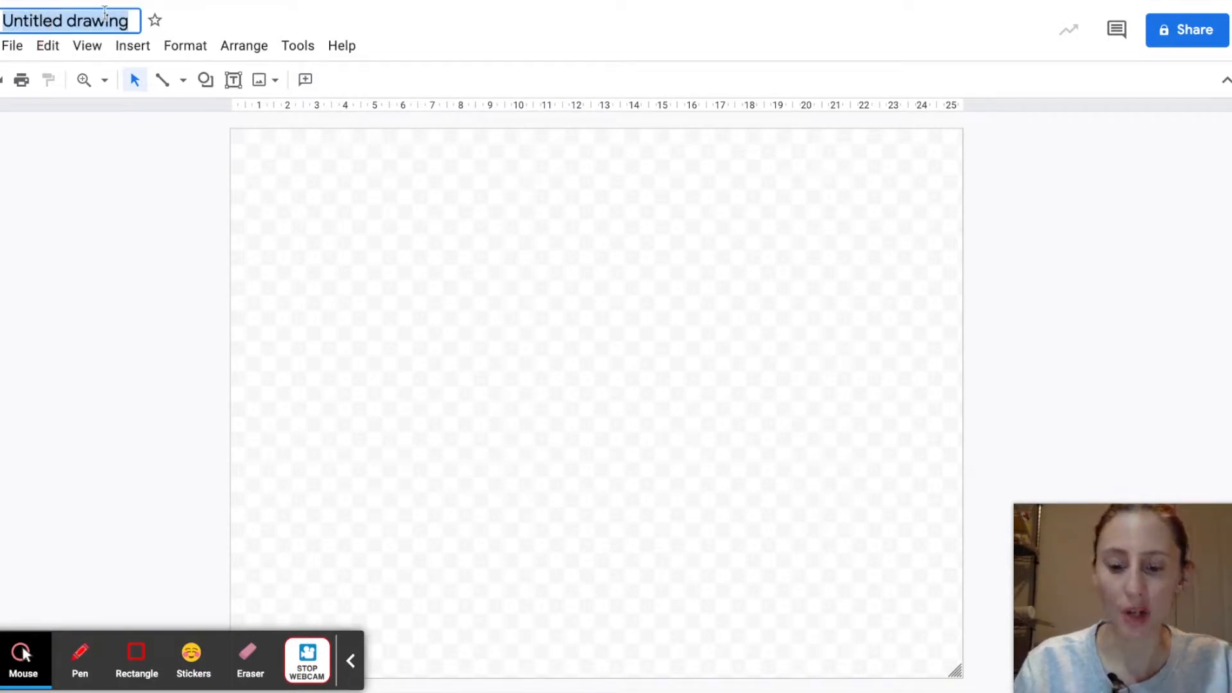
type("Timeline")
key("Return")
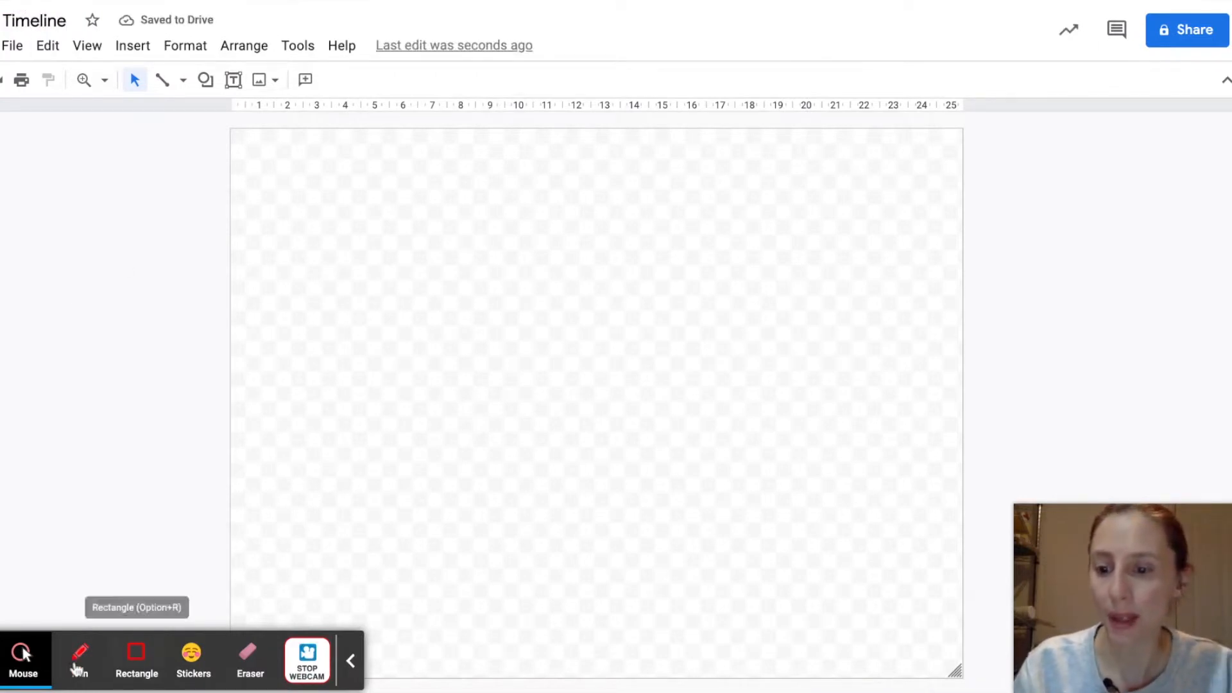
left_click(19, 664)
left_click(22, 665)
left_click(26, 668)
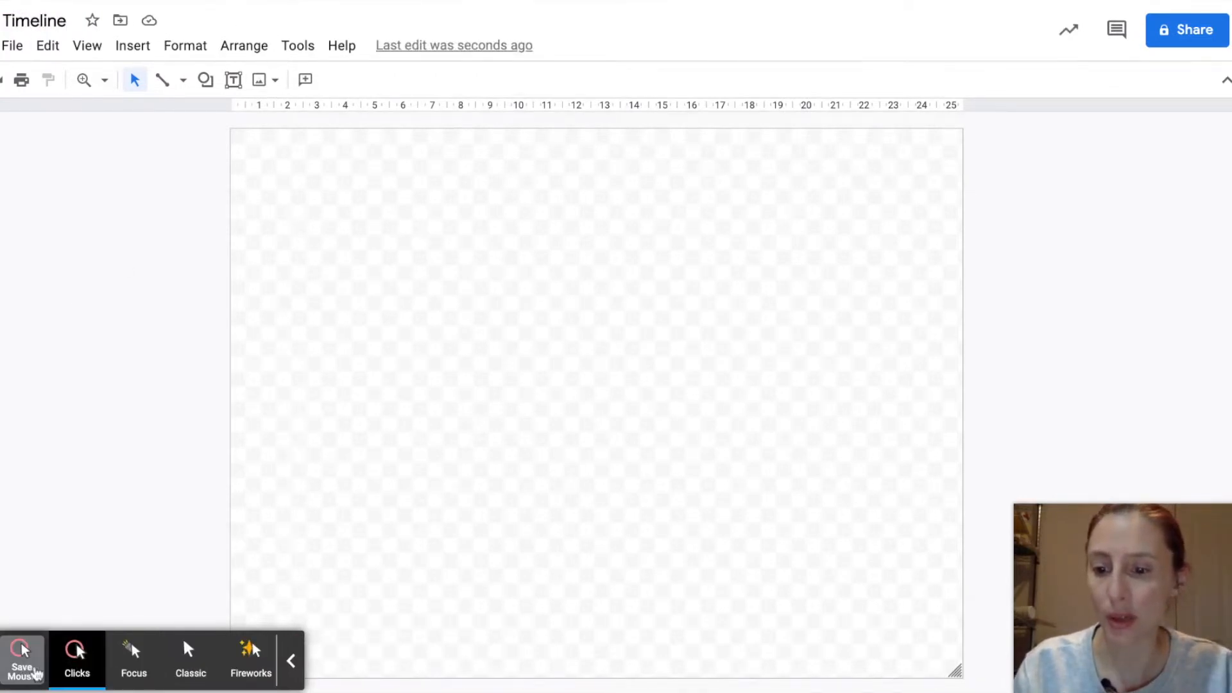
left_click(135, 661)
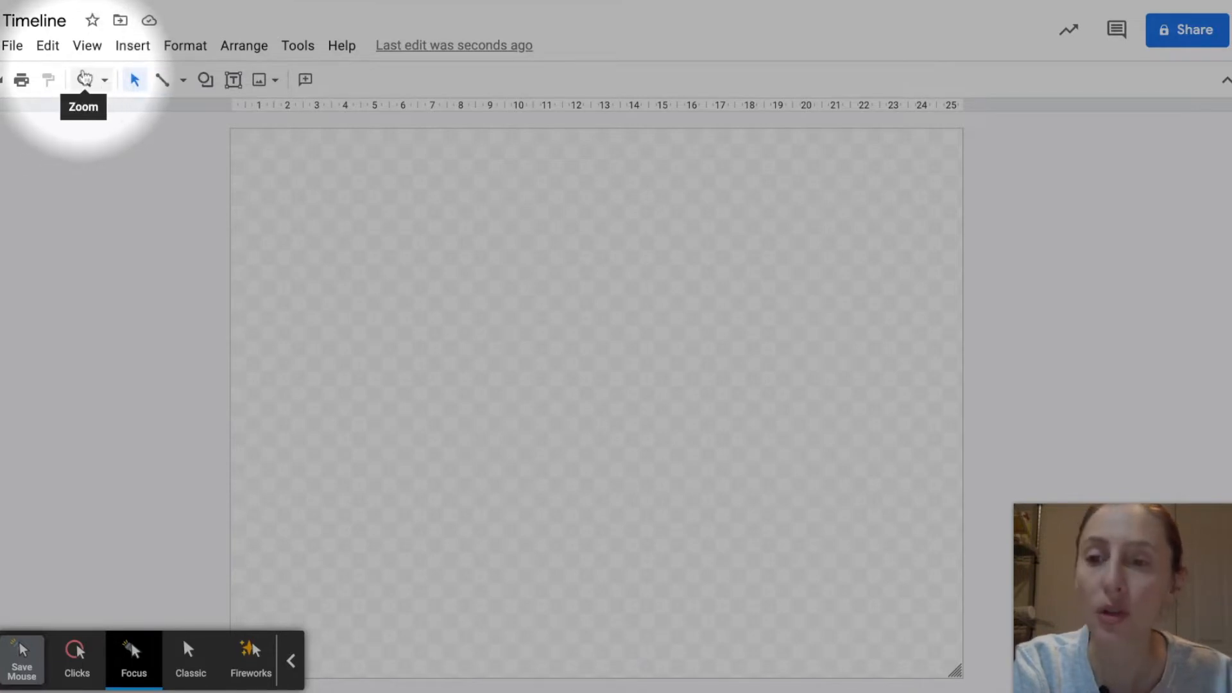
Step: Draw two straight diagonal lines near the canvas's upper-left corner with the Line tool, and deselect them
left_click(161, 82)
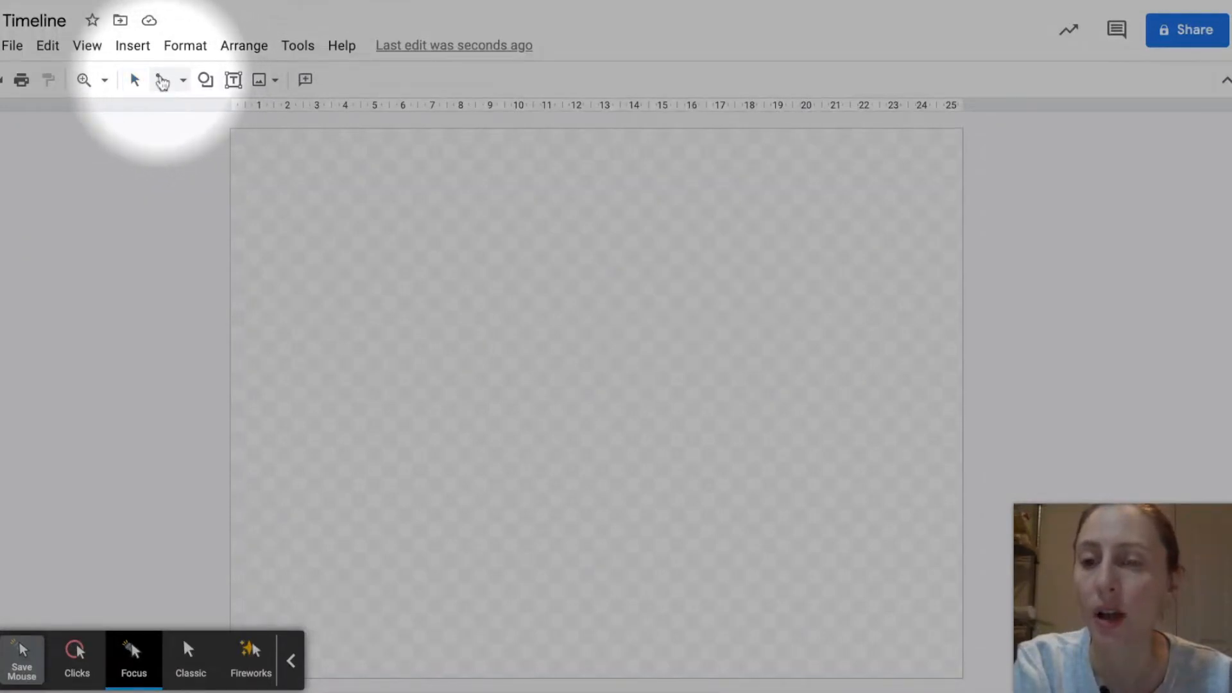
left_click_drag(292, 177, 434, 265)
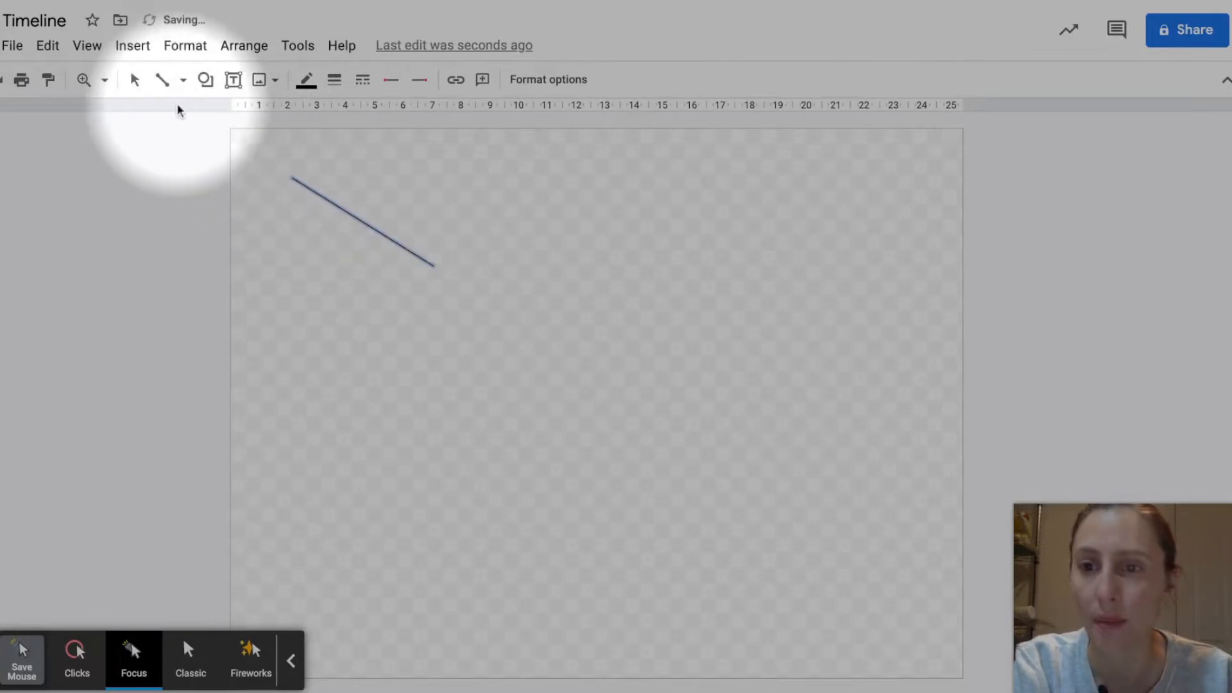
left_click_drag(184, 112, 268, 193)
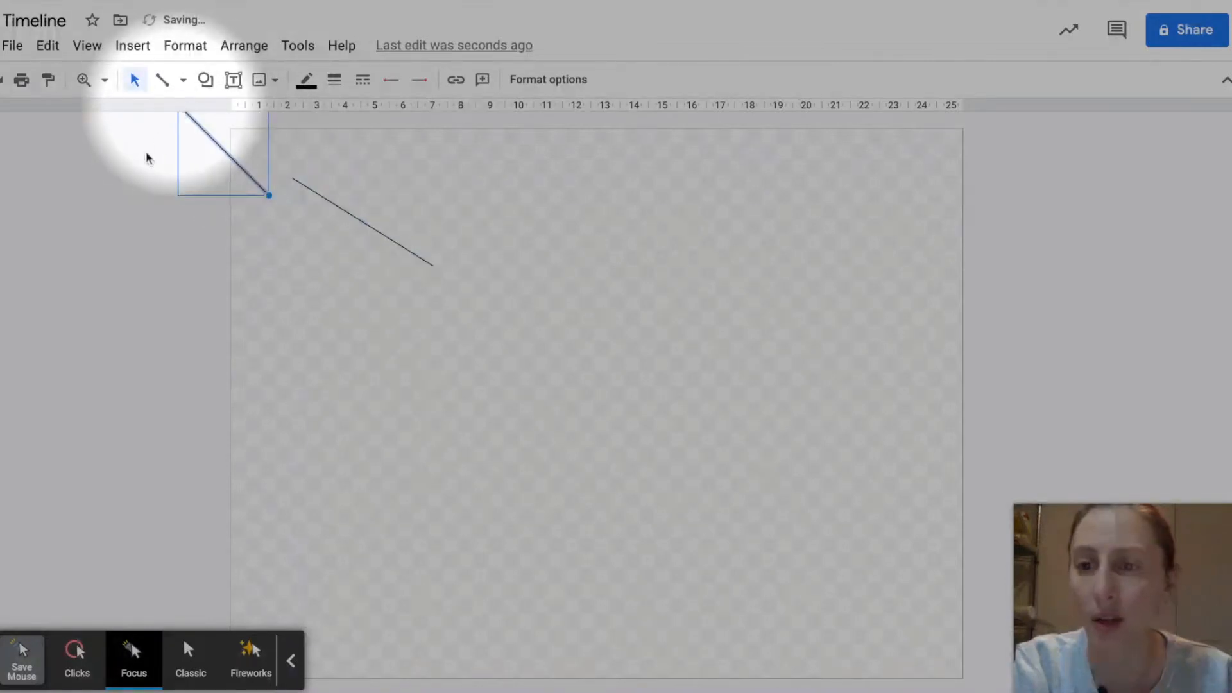
left_click(228, 264)
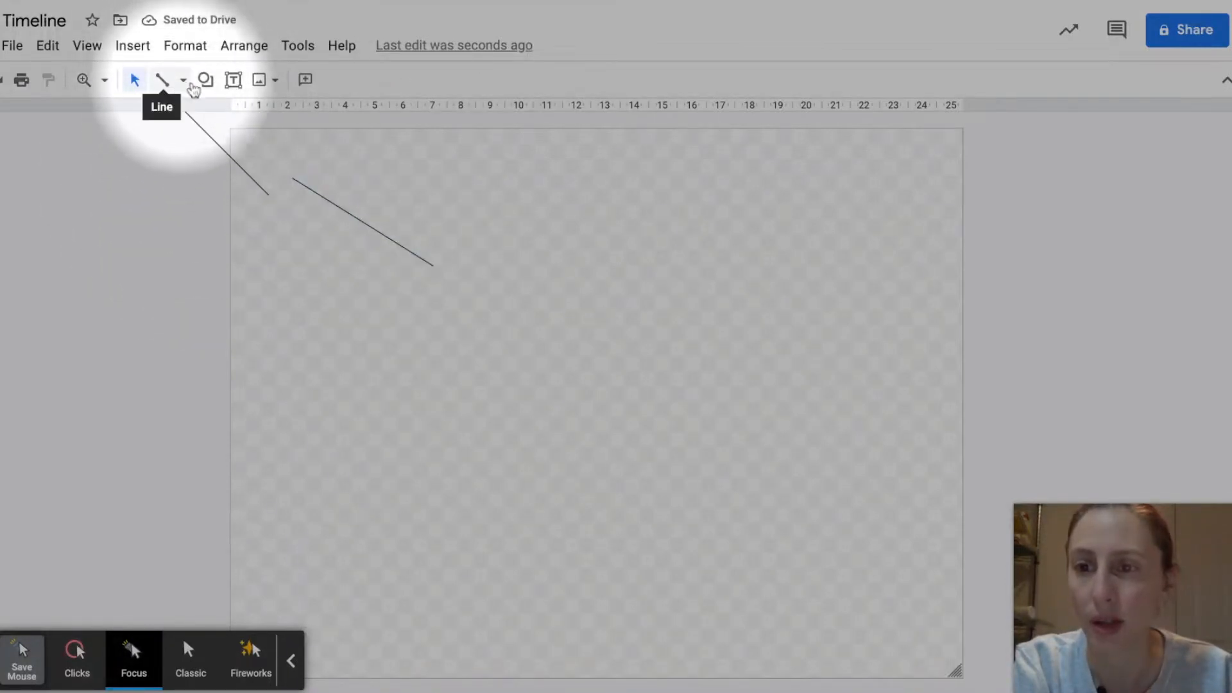
Step: Draw an open three-point curve bending back upward near the middle of the canvas with the Curve tool, and deselect it
left_click(183, 82)
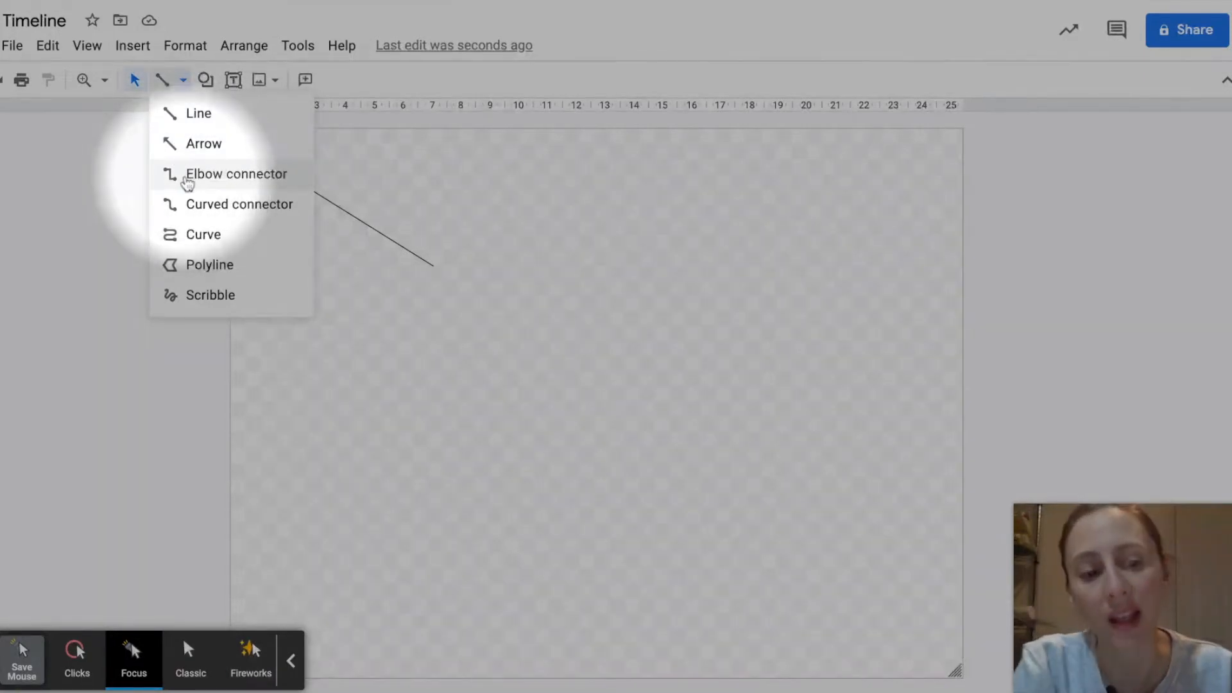
left_click(209, 244)
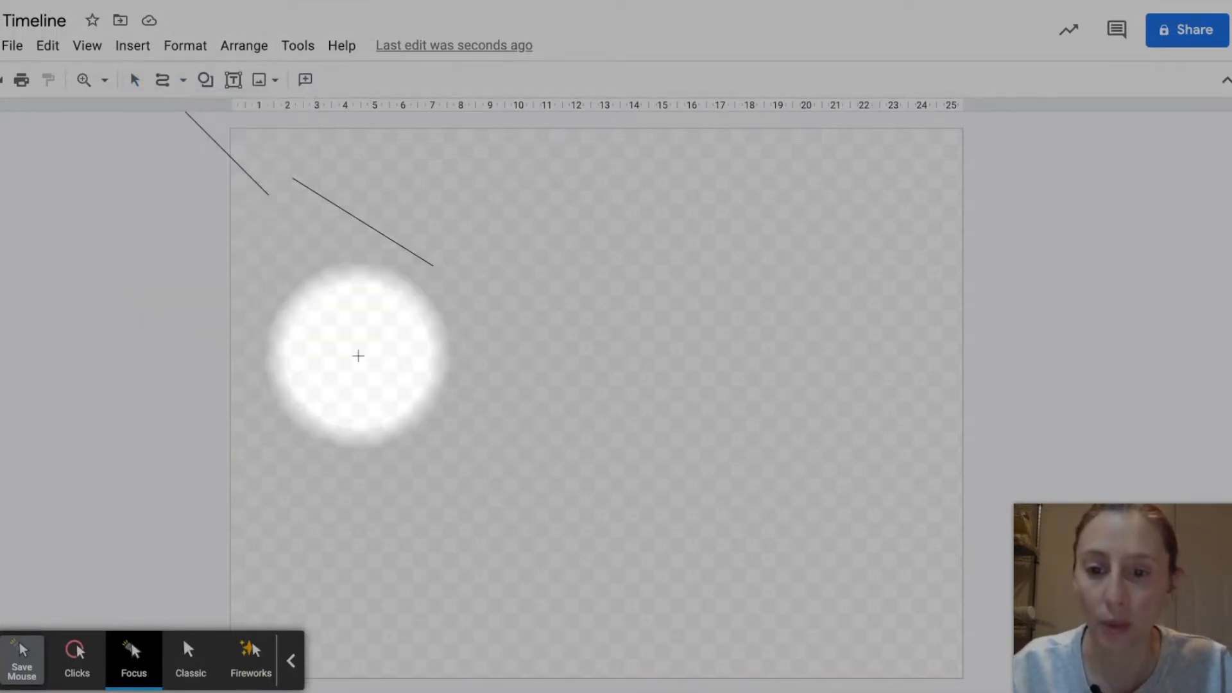
left_click(358, 356)
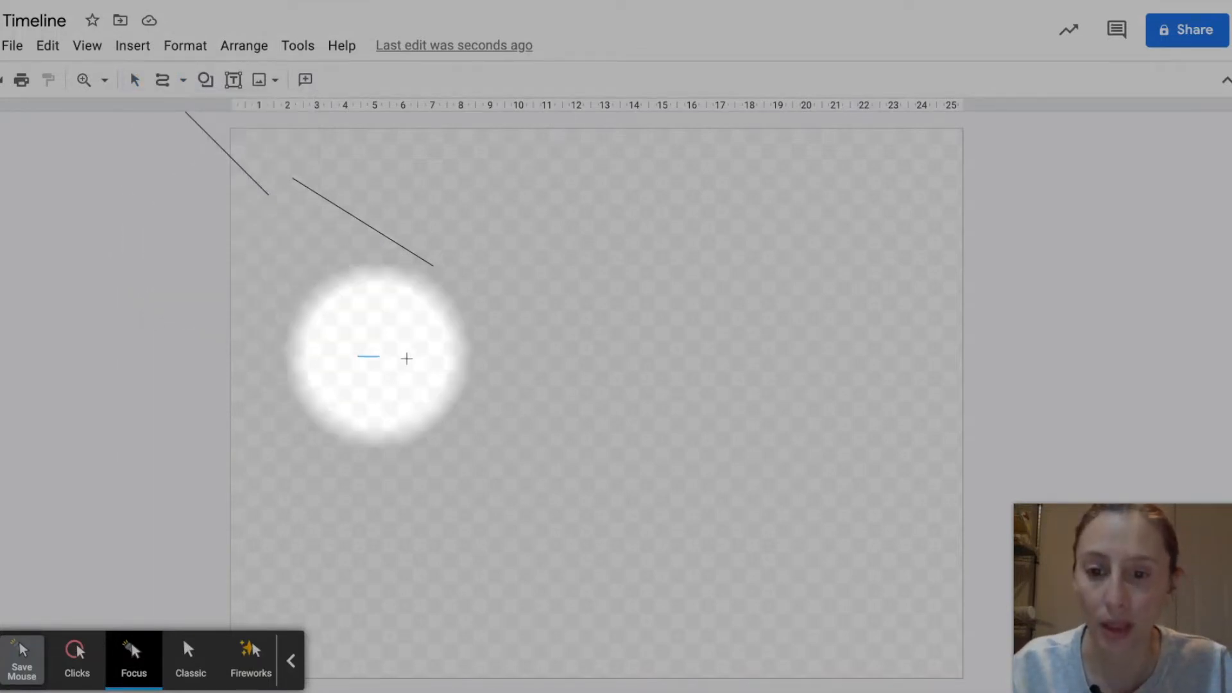
left_click(559, 357)
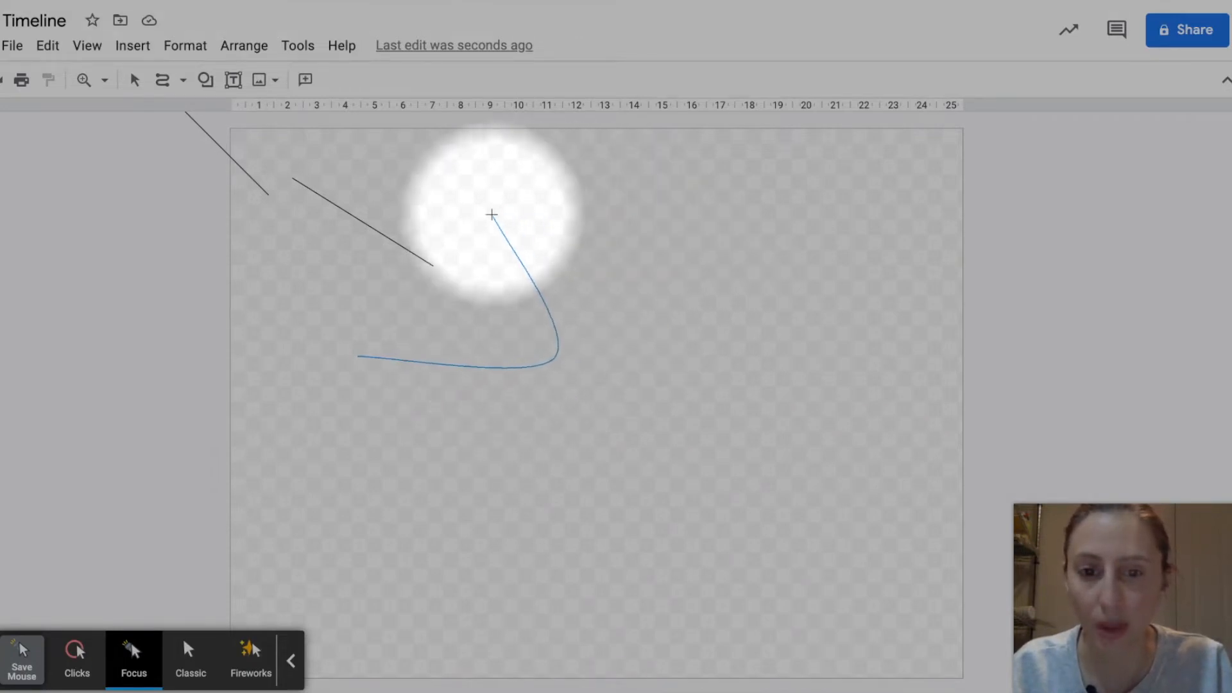
double_click(492, 214)
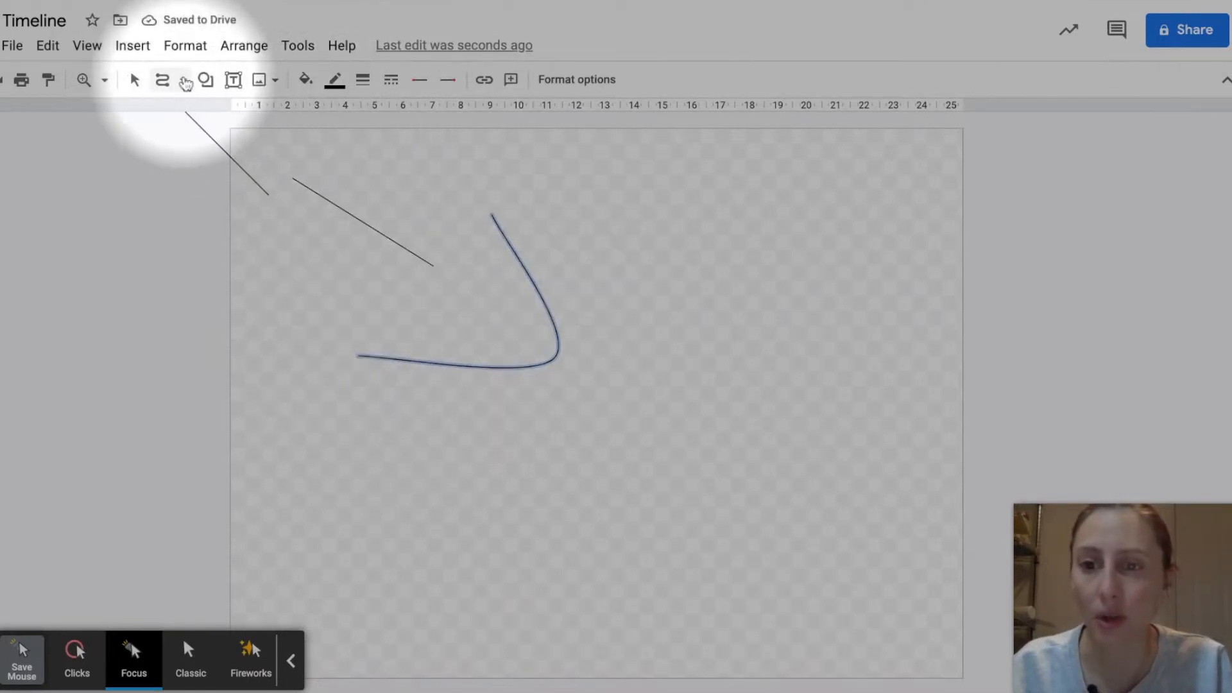
left_click(149, 178)
key("Escape")
left_click(145, 159)
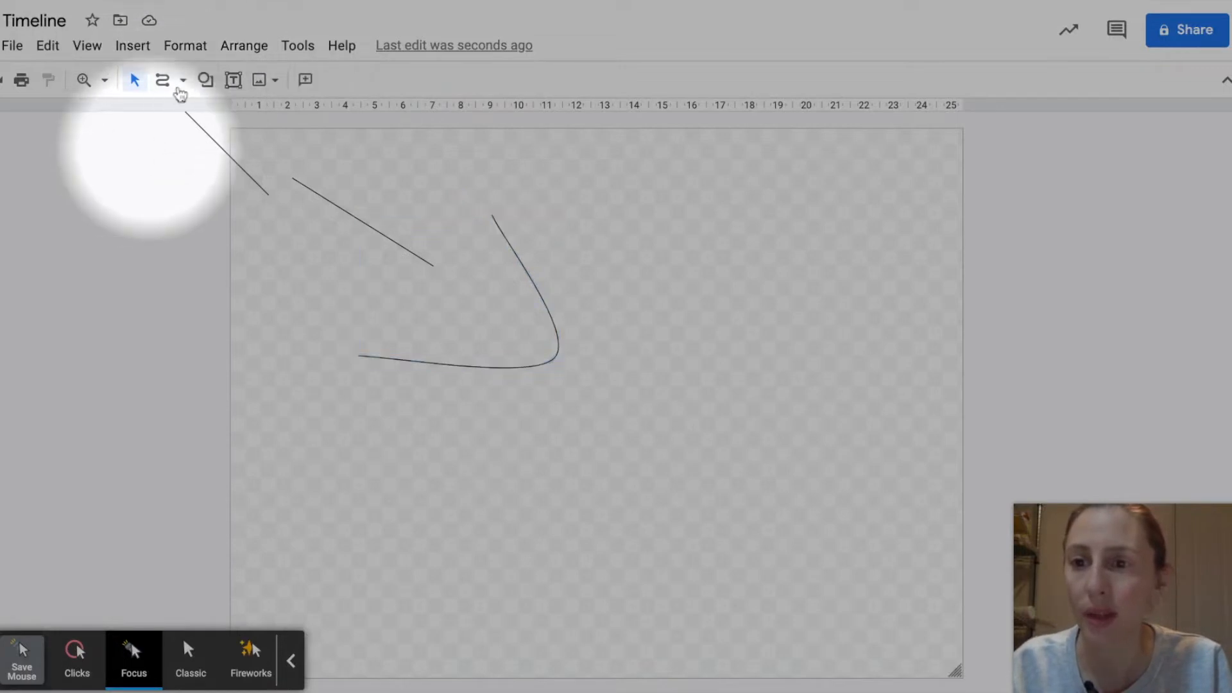
Step: Draw a closed five-cornered polygon in the right half of the canvas with the Polyline tool
left_click(183, 82)
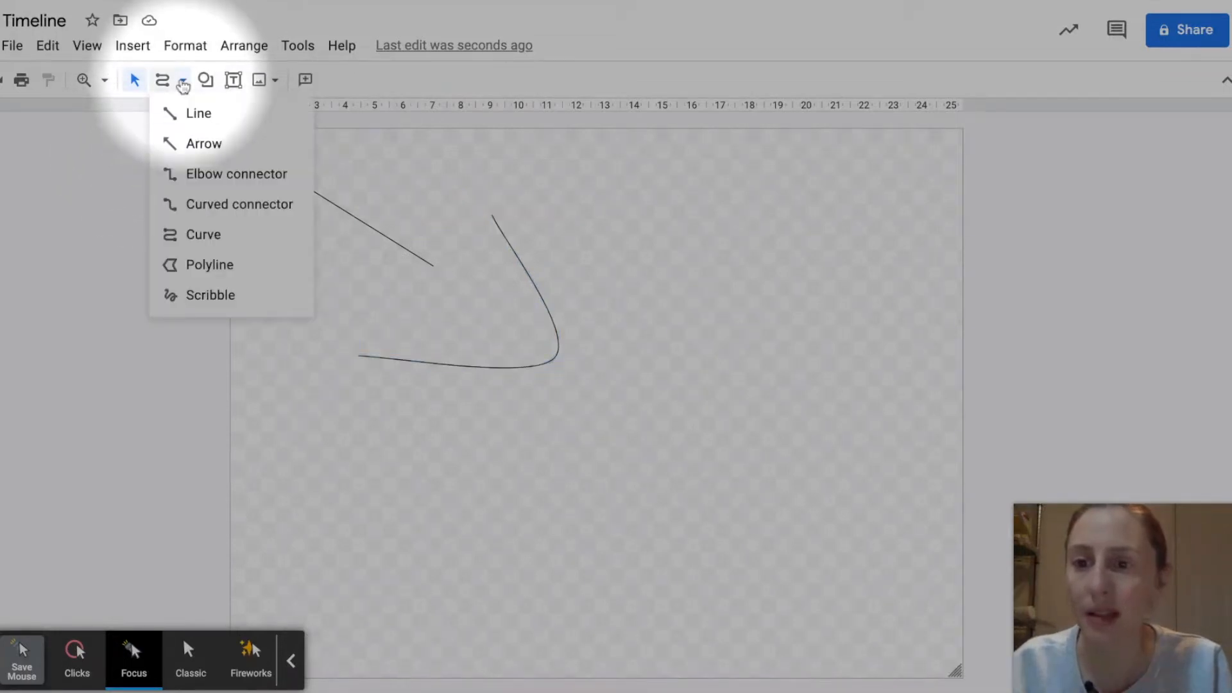
left_click(210, 268)
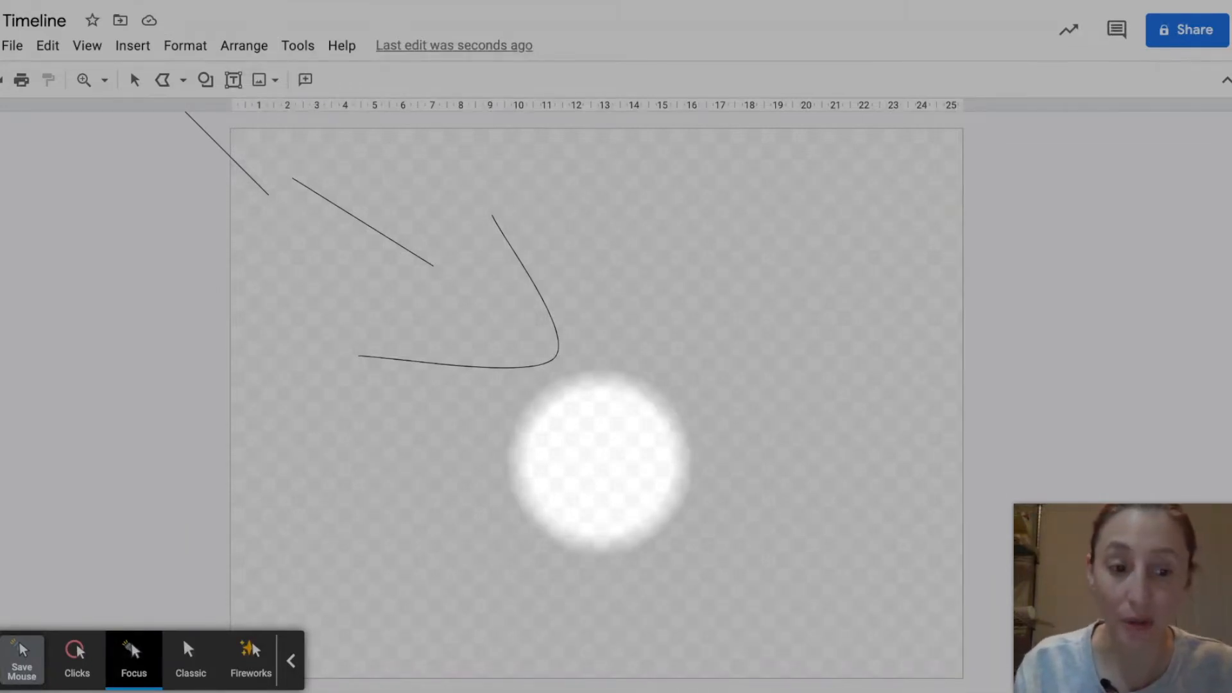
left_click_drag(602, 463, 676, 339)
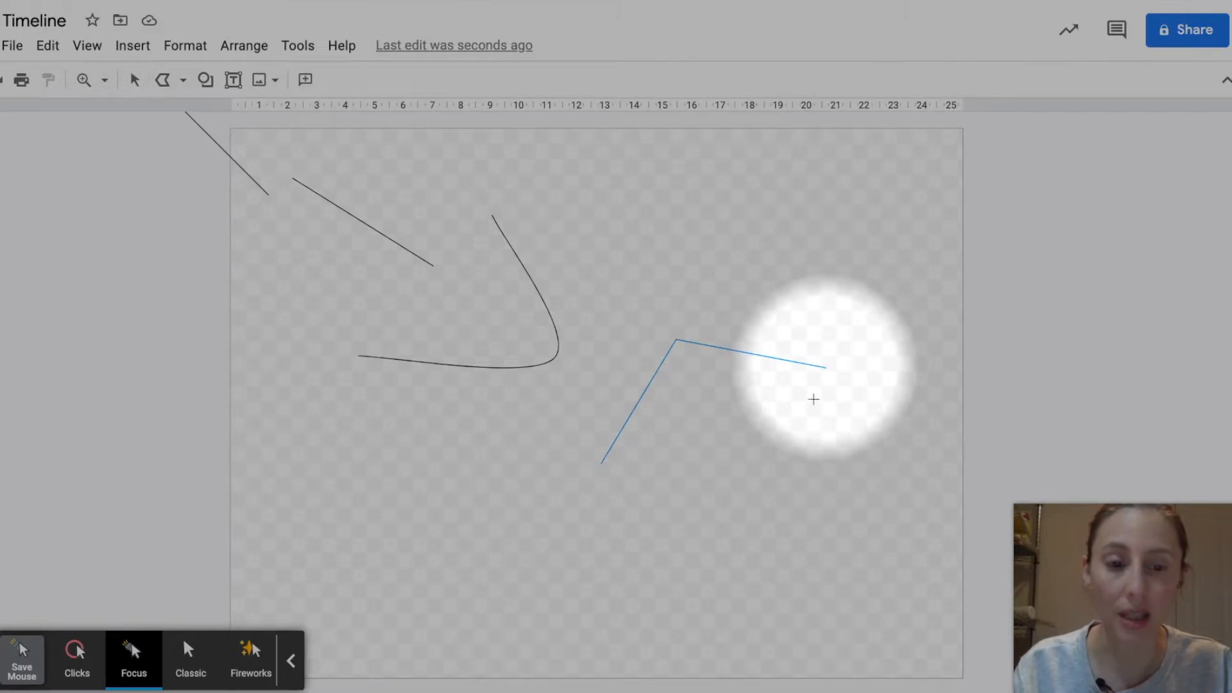
left_click(826, 368)
left_click(798, 495)
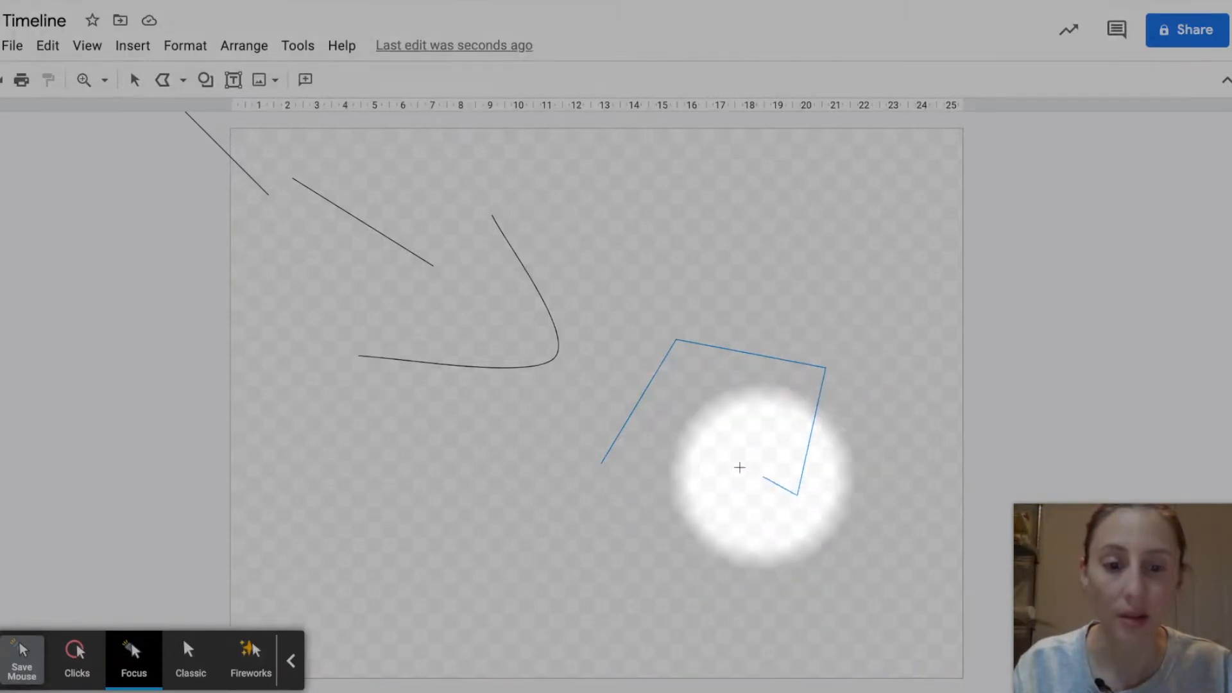
left_click(691, 439)
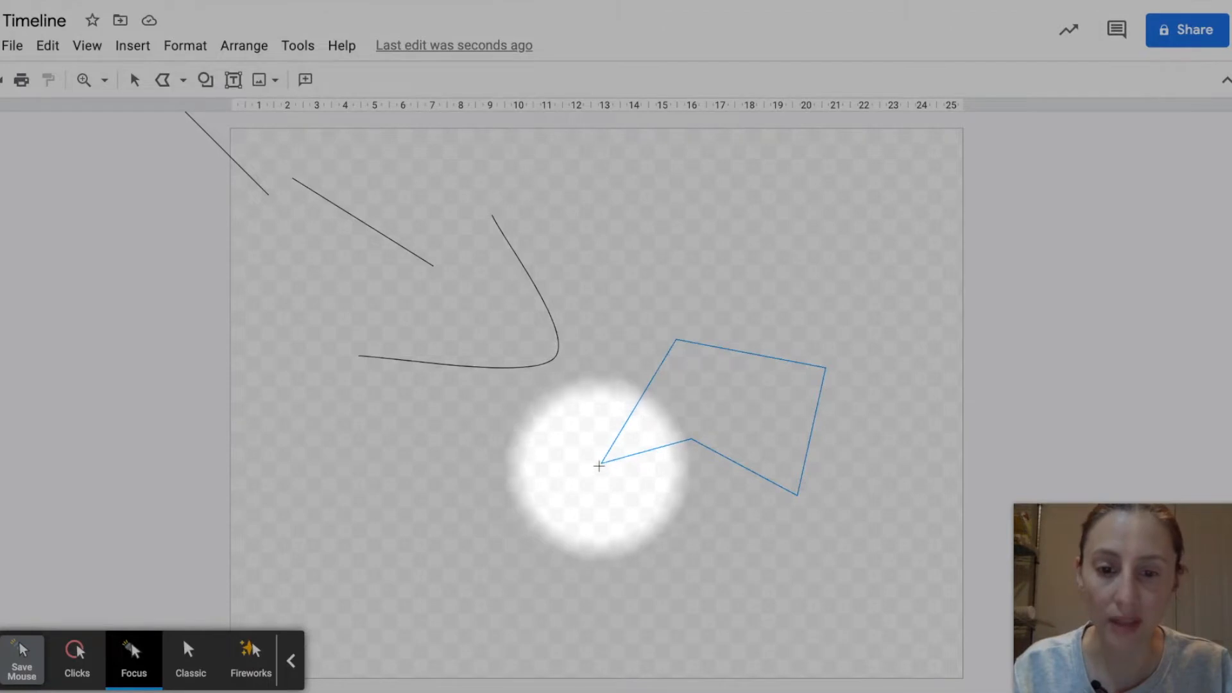
left_click(599, 463)
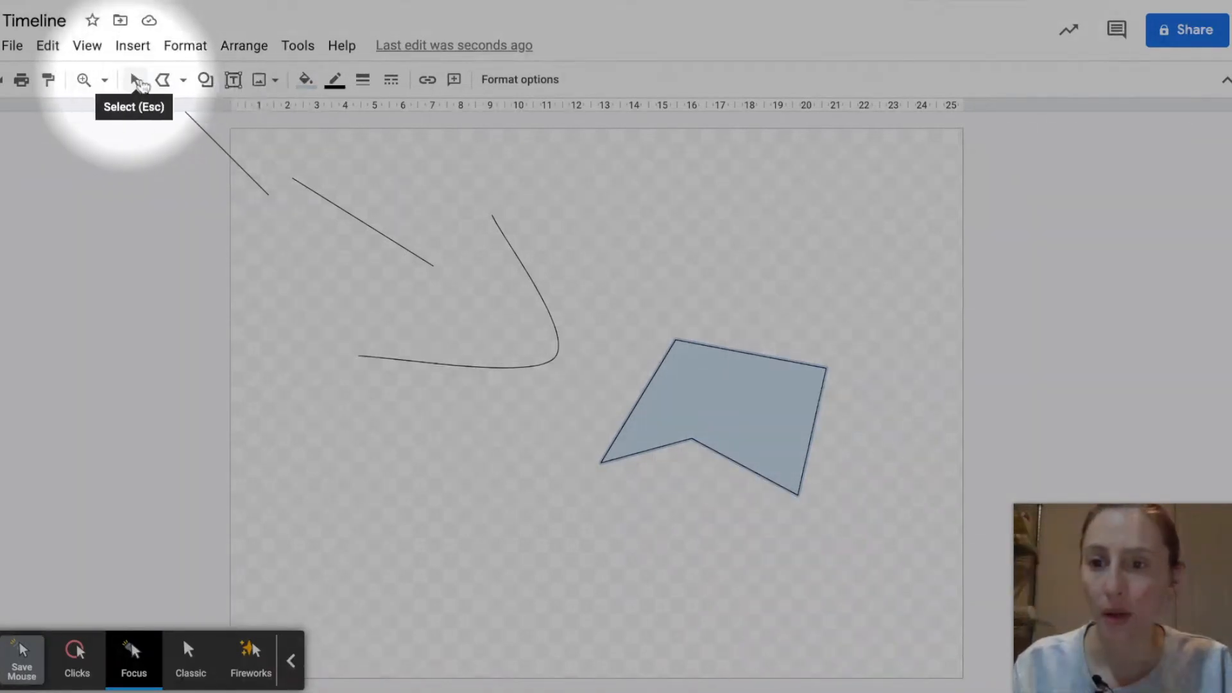
Step: Fill the closed polygon with solid orange and deselect it
left_click(137, 81)
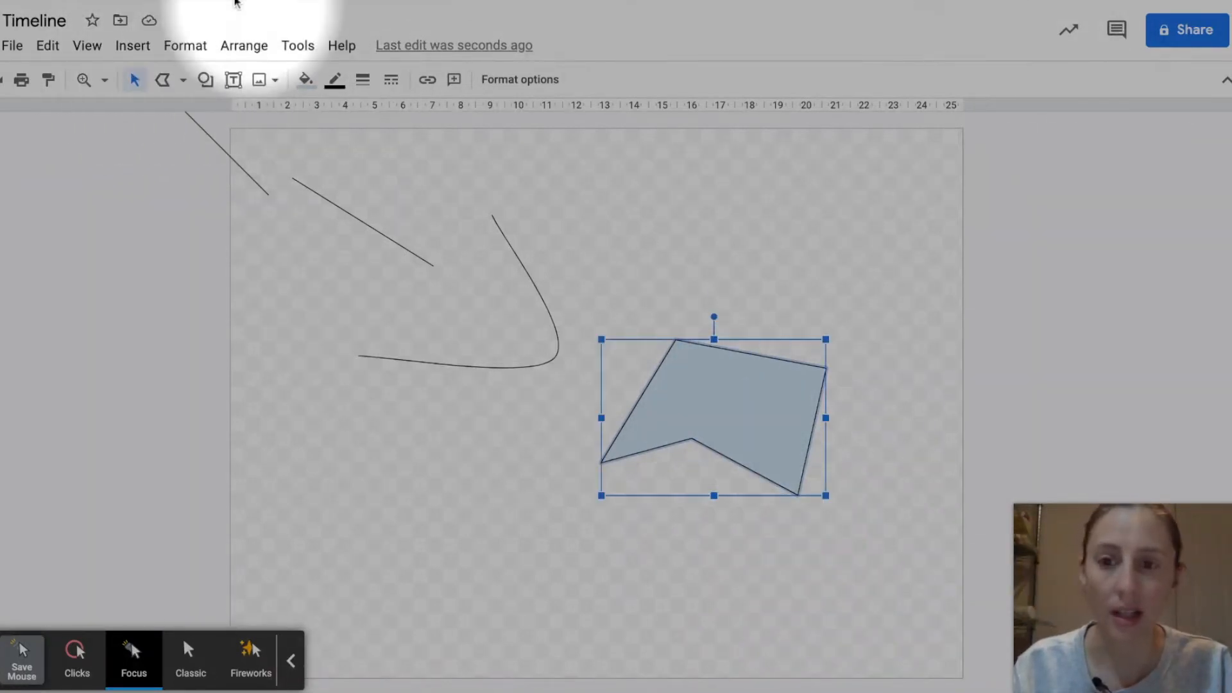
left_click(305, 79)
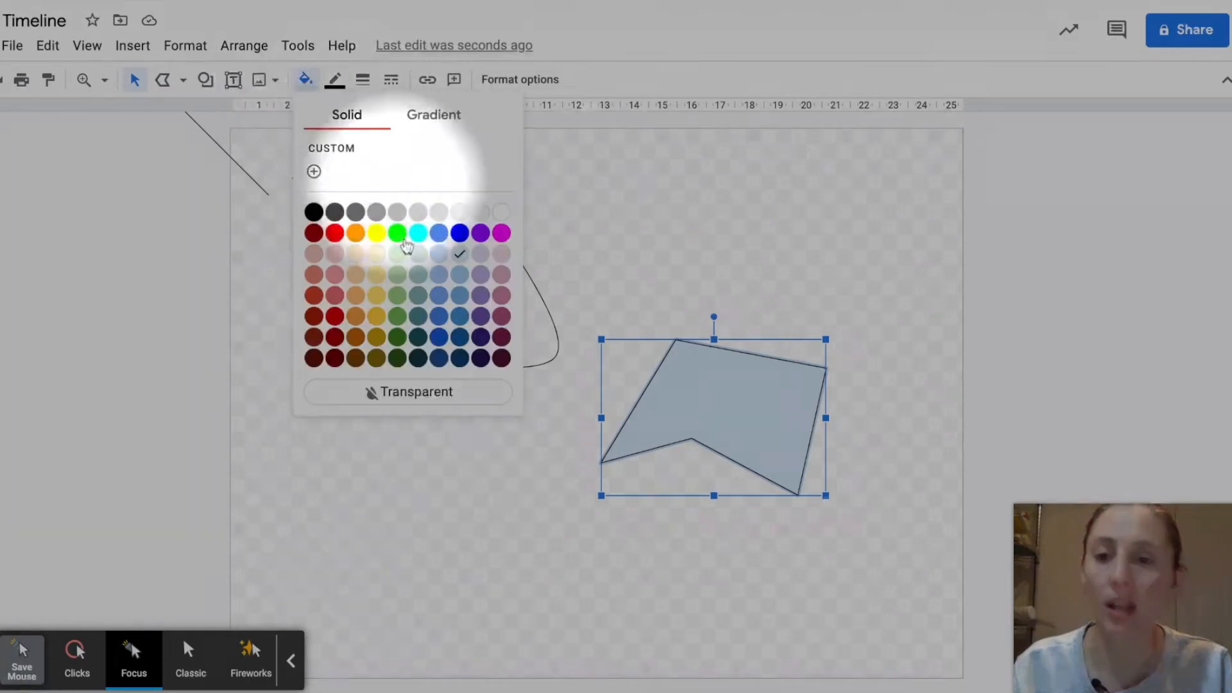
left_click(354, 232)
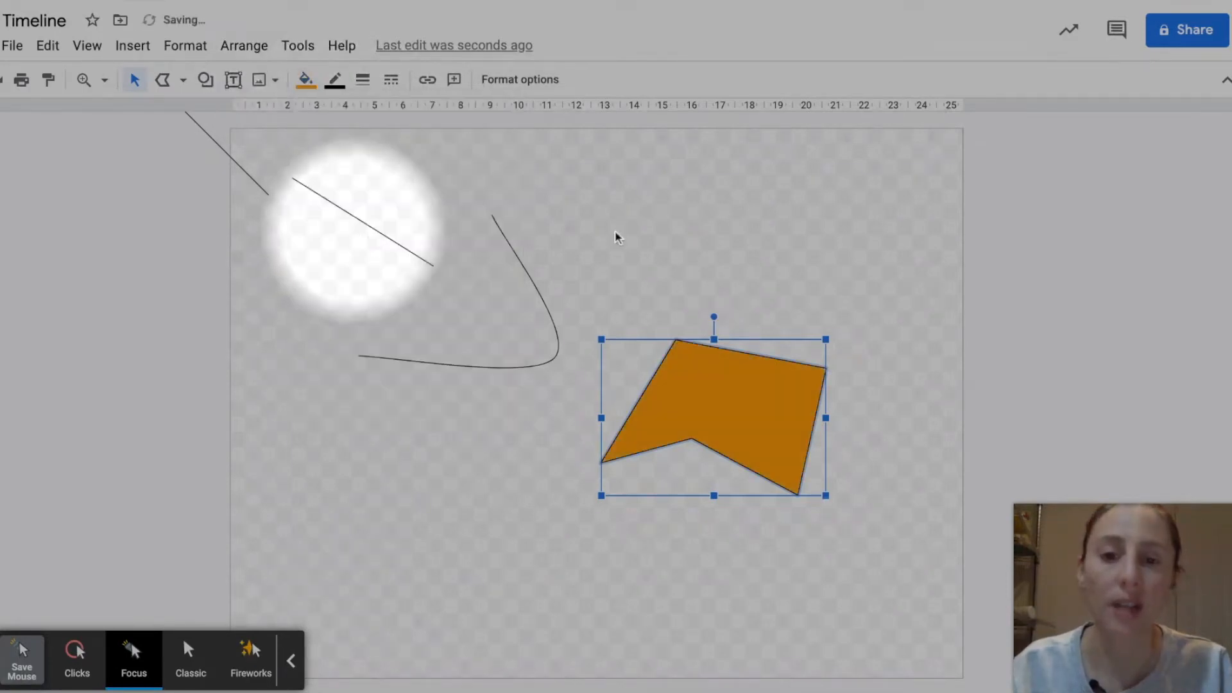
left_click(151, 161)
Step: Draw a looping freehand squiggle across the lower-left half of the canvas with the Scribble tool
left_click(183, 81)
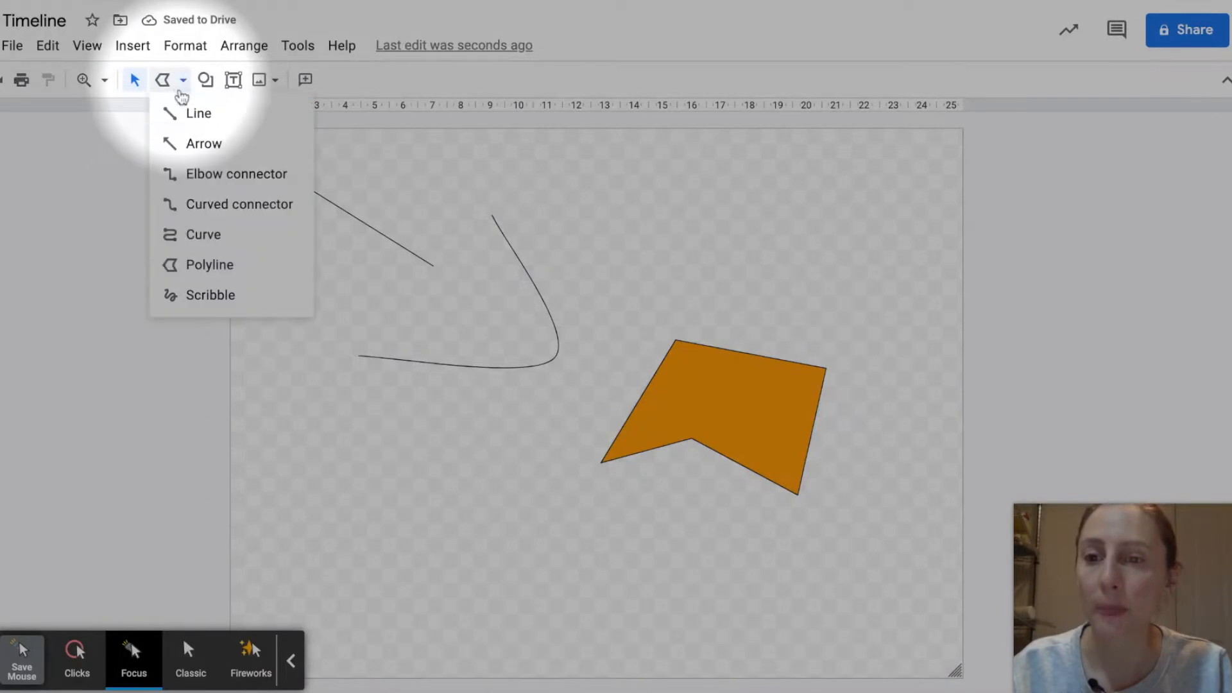
left_click(210, 299)
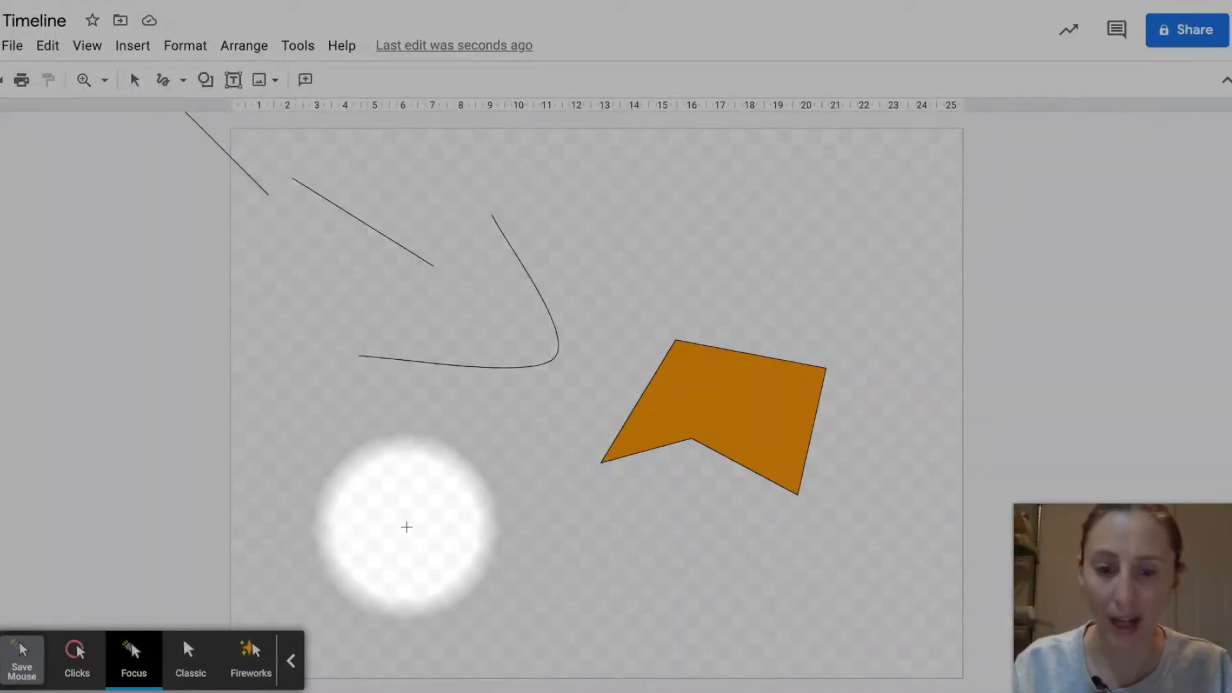
mouse_move(407, 527)
left_mouse_down()
mouse_move(577, 475)
mouse_move(607, 513)
mouse_move(600, 527)
mouse_move(655, 597)
left_mouse_up()
mouse_move(559, 407)
left_mouse_down()
mouse_move(670, 231)
mouse_move(451, 439)
mouse_move(417, 421)
mouse_move(336, 437)
mouse_move(394, 500)
mouse_move(286, 440)
left_mouse_up()
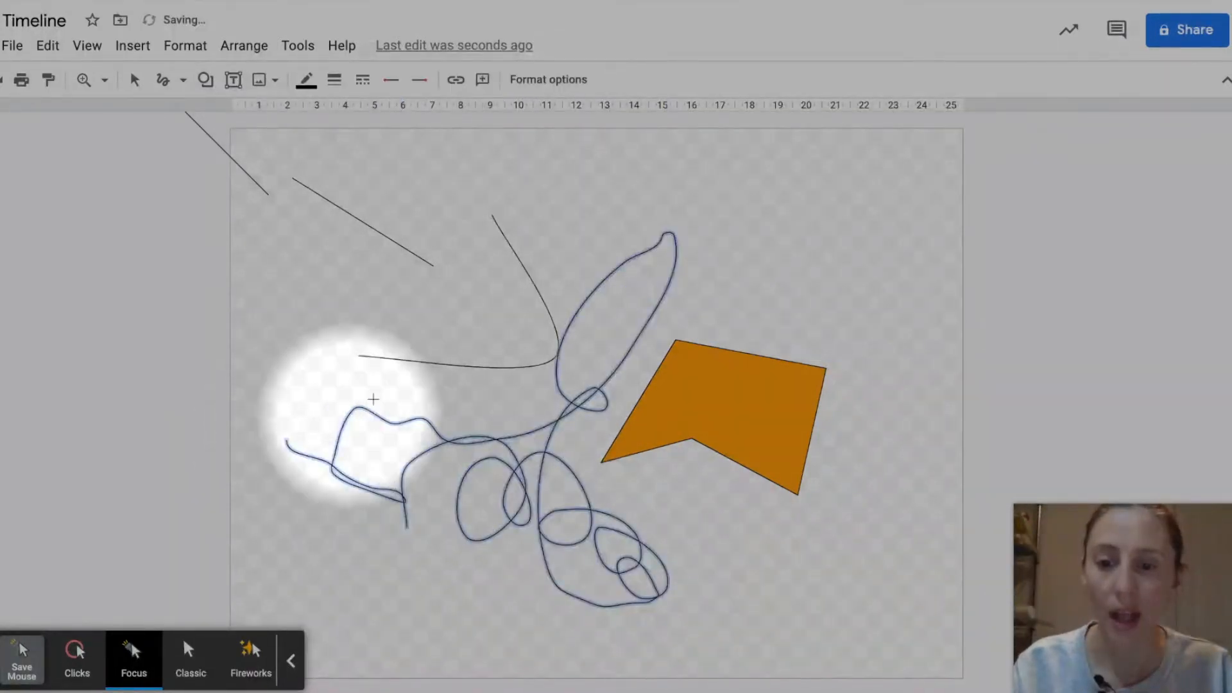
Step: Move the scribble over the orange polygon and undo the move
left_click(136, 81)
mouse_move(511, 464)
left_mouse_down()
mouse_move(570, 427)
mouse_move(779, 372)
left_mouse_up()
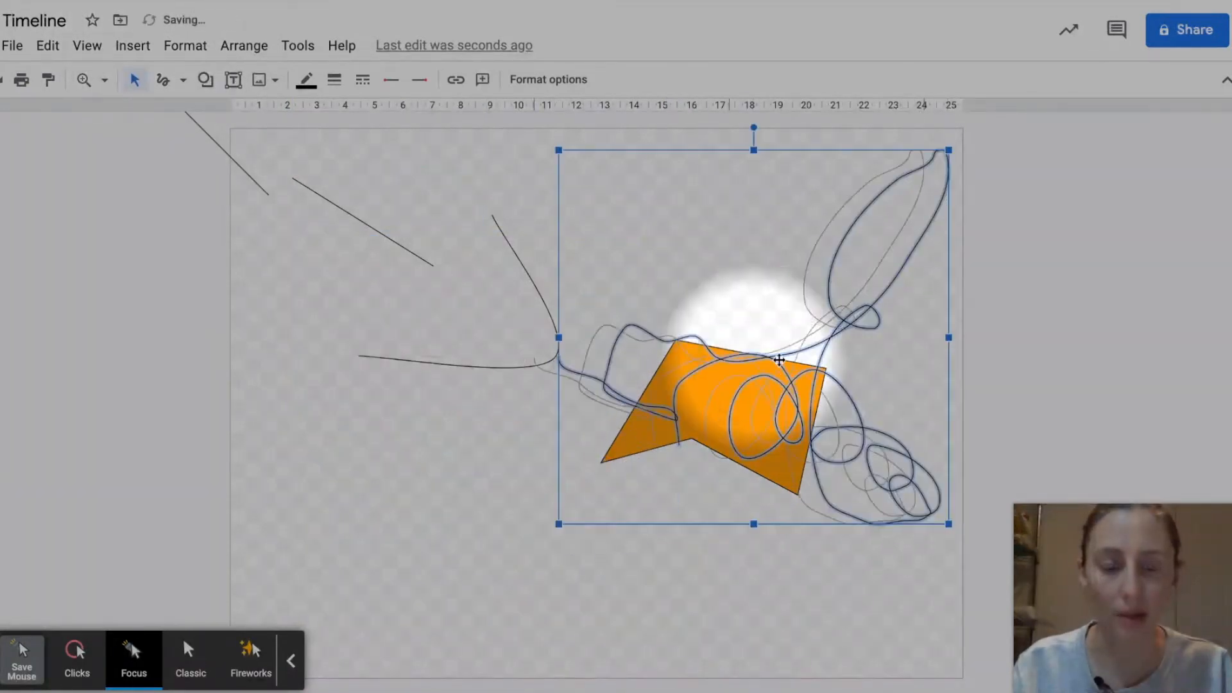
key("ctrl+z")
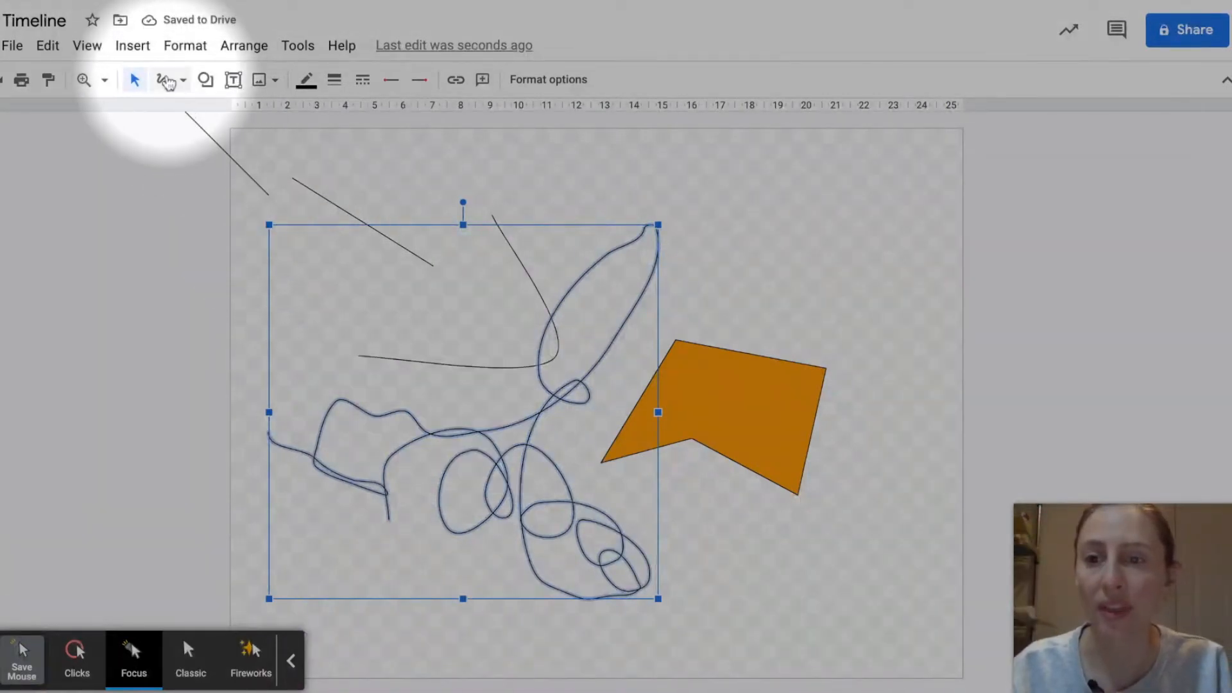
Step: Select all the practice lines and shapes on the canvas and delete them
left_click(184, 84)
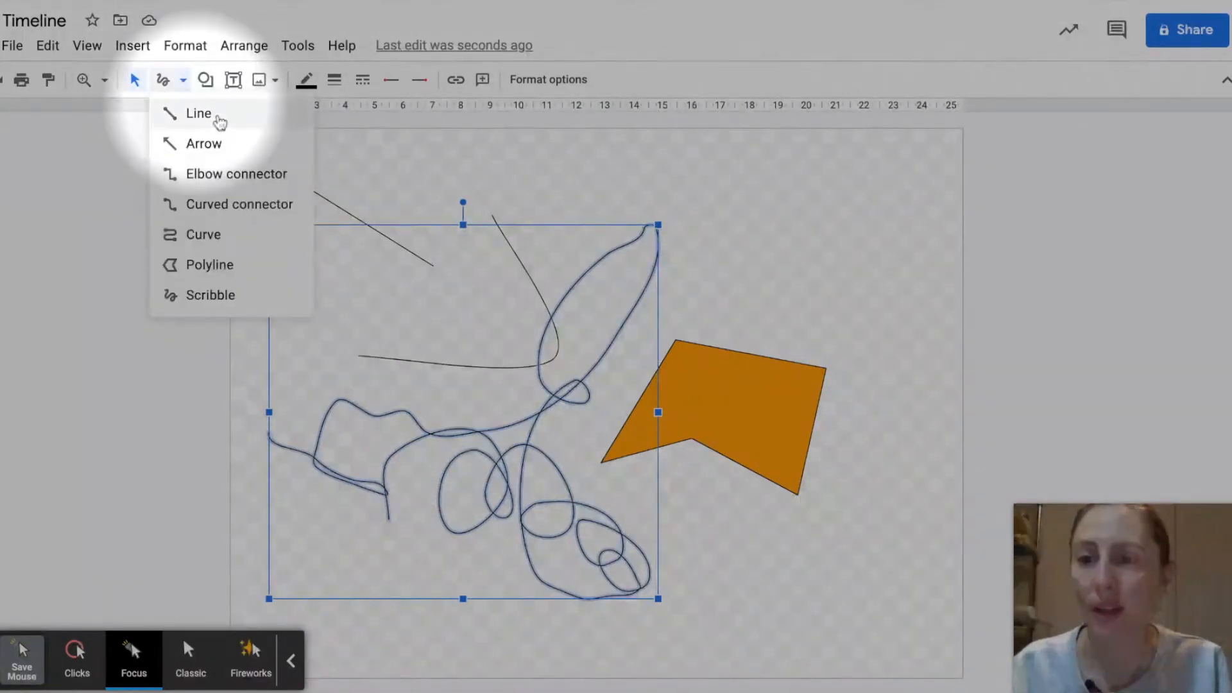
left_click(189, 86)
mouse_move(116, 154)
left_mouse_down()
mouse_move(569, 448)
mouse_move(822, 642)
mouse_move(117, 154)
left_mouse_up()
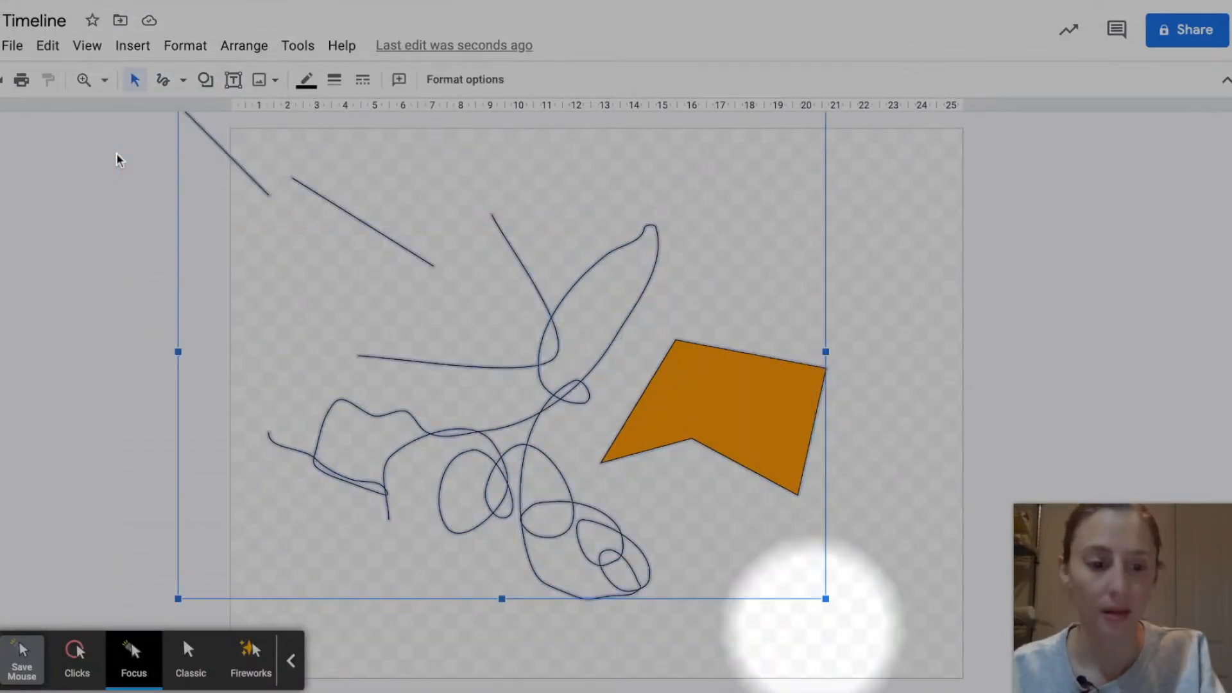
key("Delete")
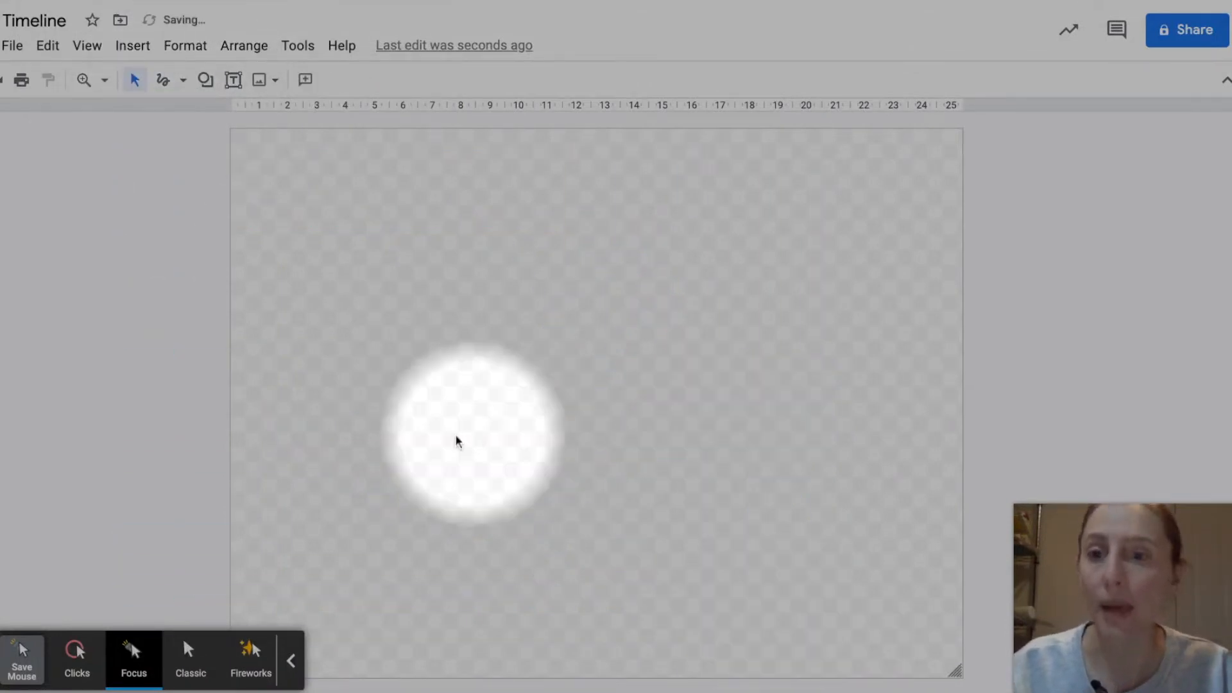
Step: Look through the Shape tool's categories of shapes, arrows, call outs and equation symbols
left_click(205, 80)
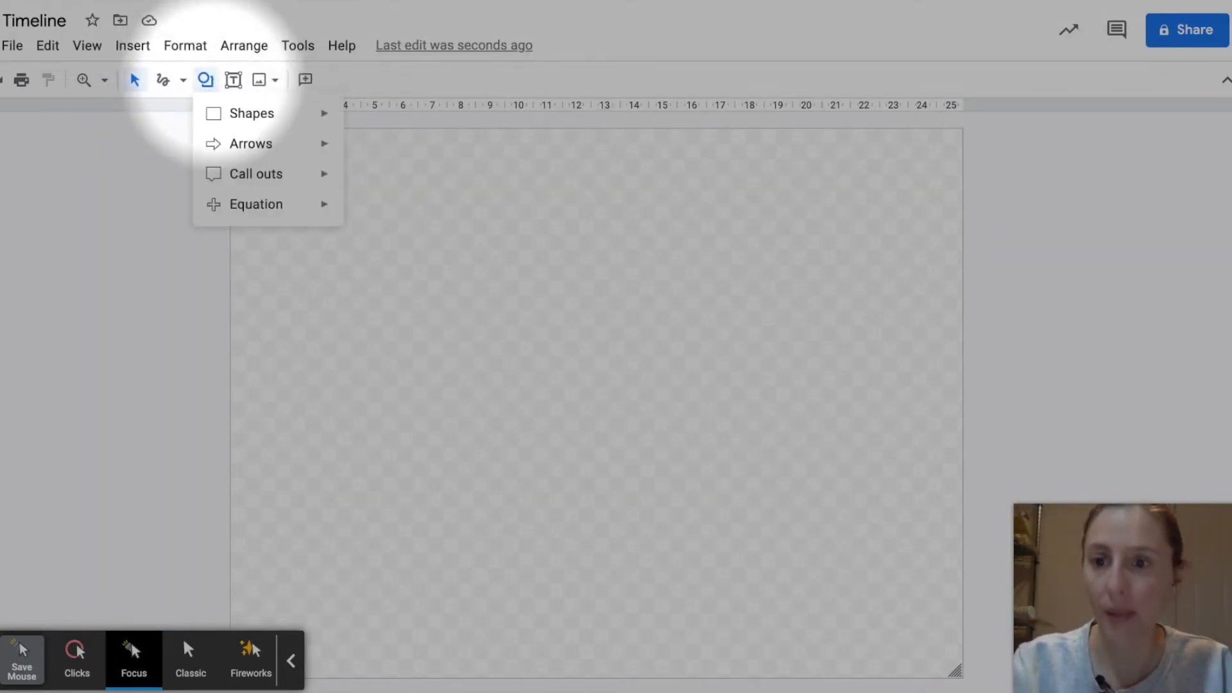
mouse_move(255, 119)
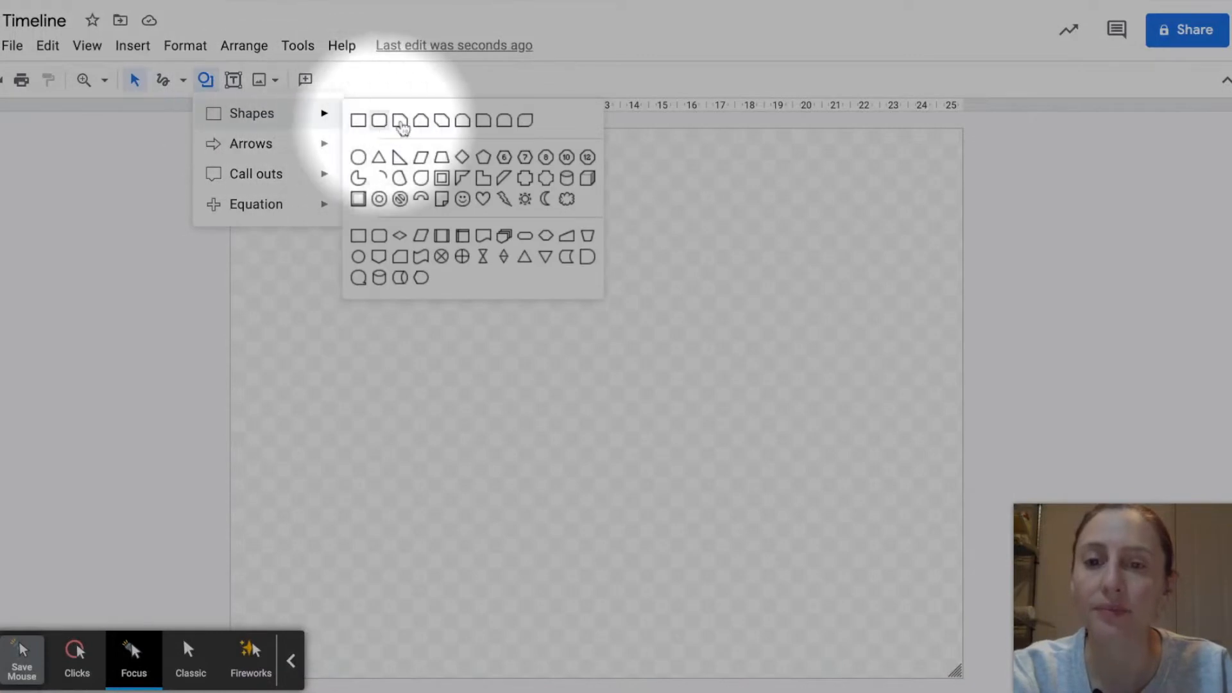
mouse_move(275, 143)
mouse_move(270, 174)
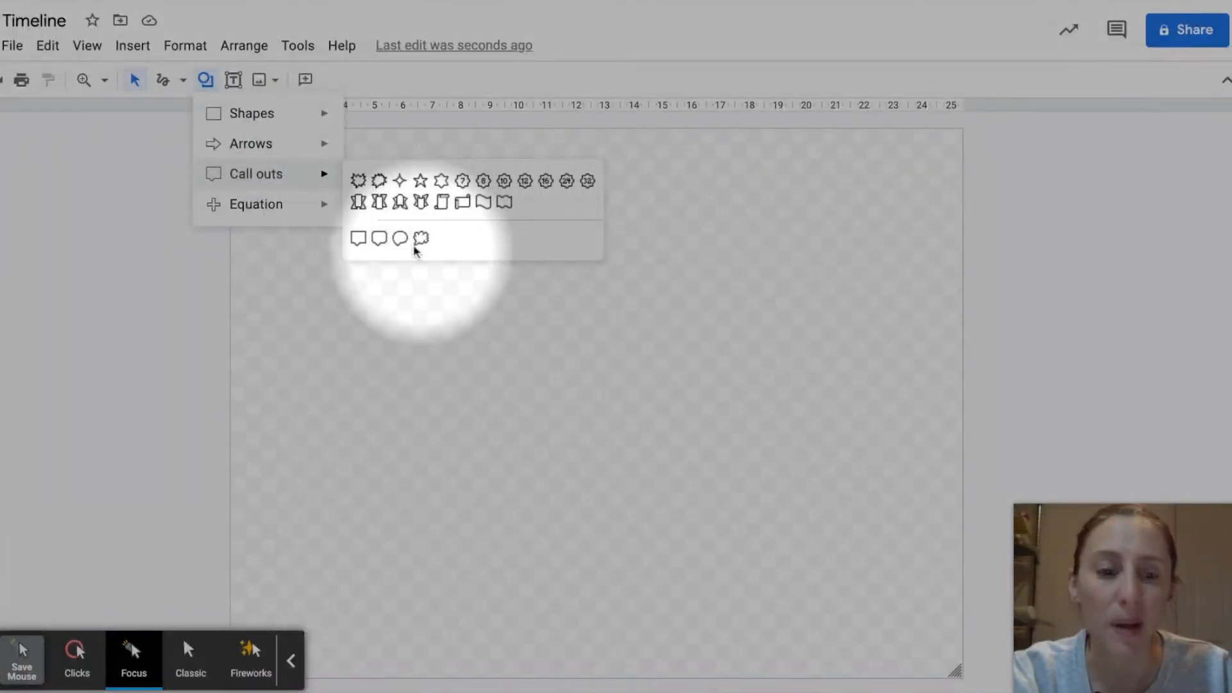
mouse_move(271, 207)
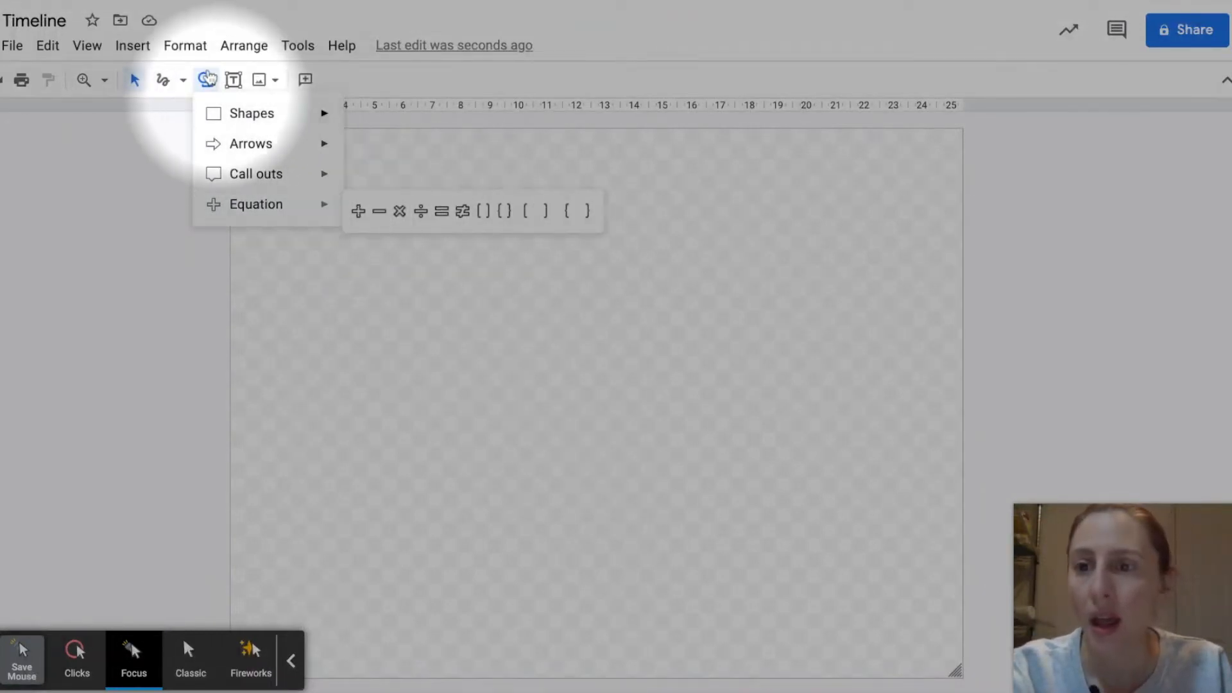
left_click(205, 79)
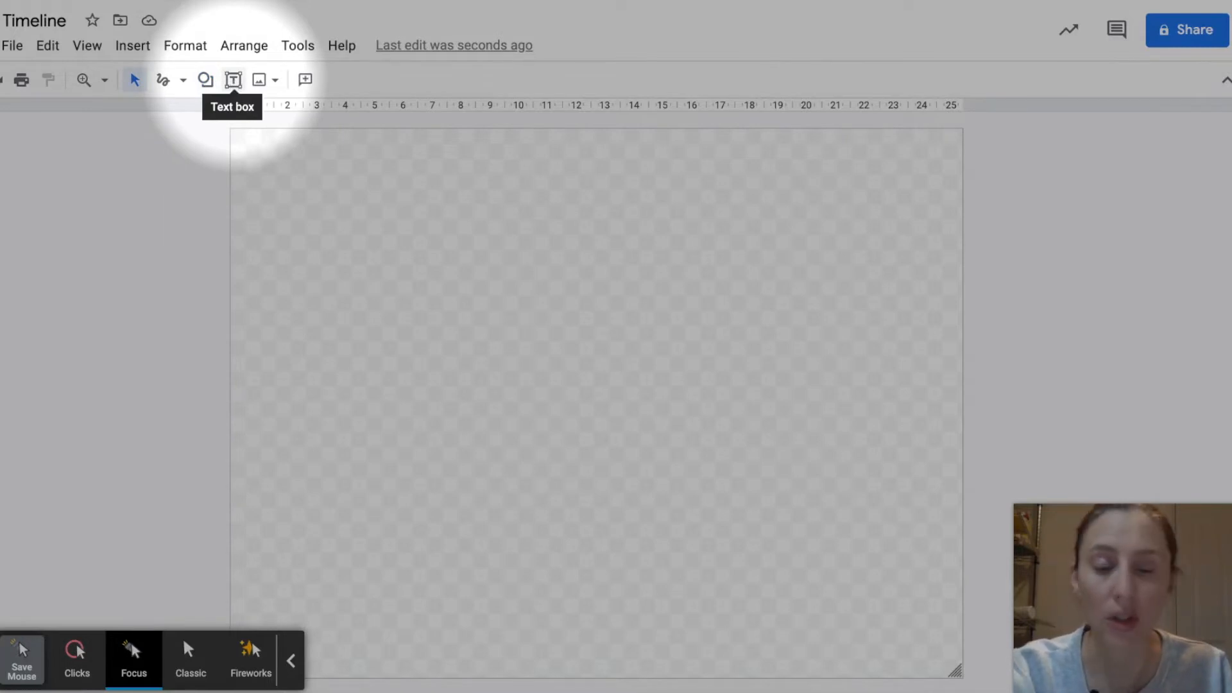
Step: Insert a text box in the upper part of the canvas, enter hfhdgfagag in it and deselect it
left_click(233, 80)
left_click(299, 225)
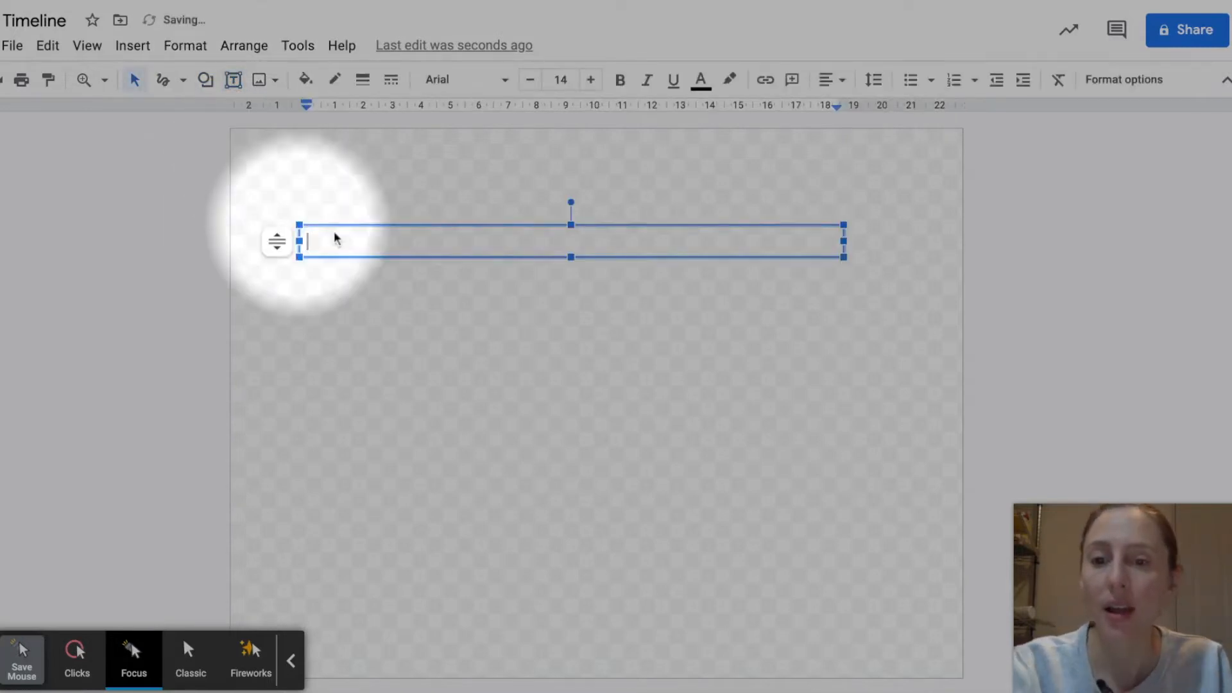
type("hfhdgfagag")
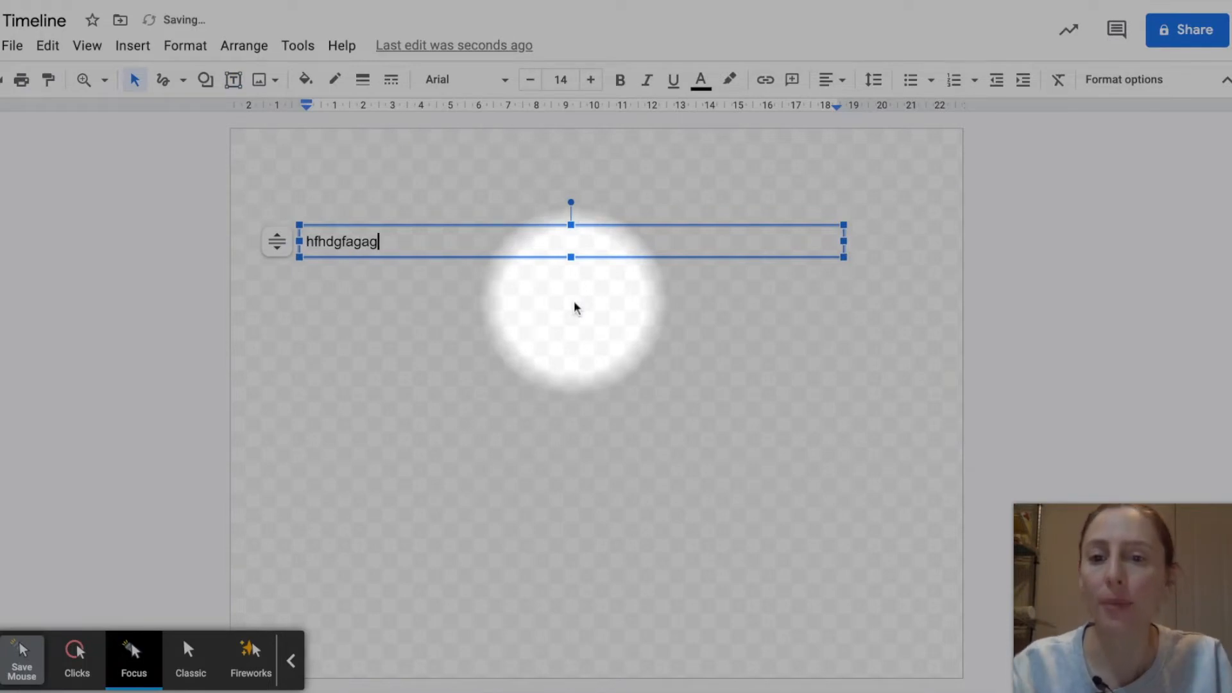
left_click(328, 203)
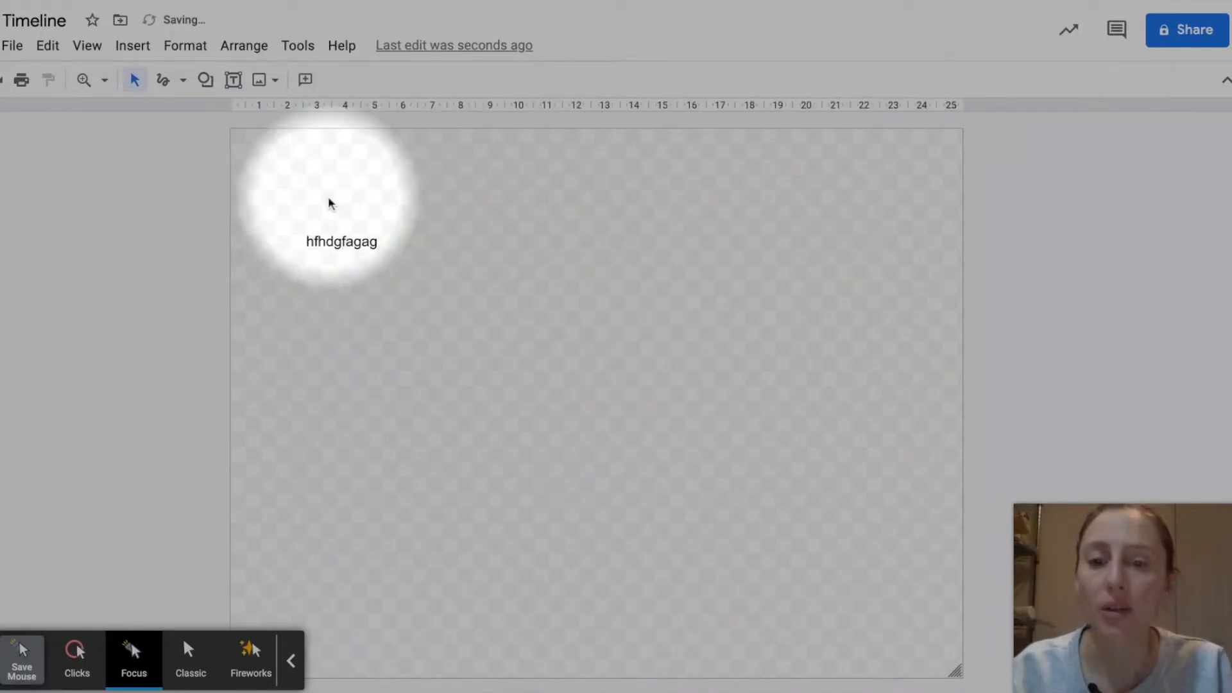
left_click(341, 241)
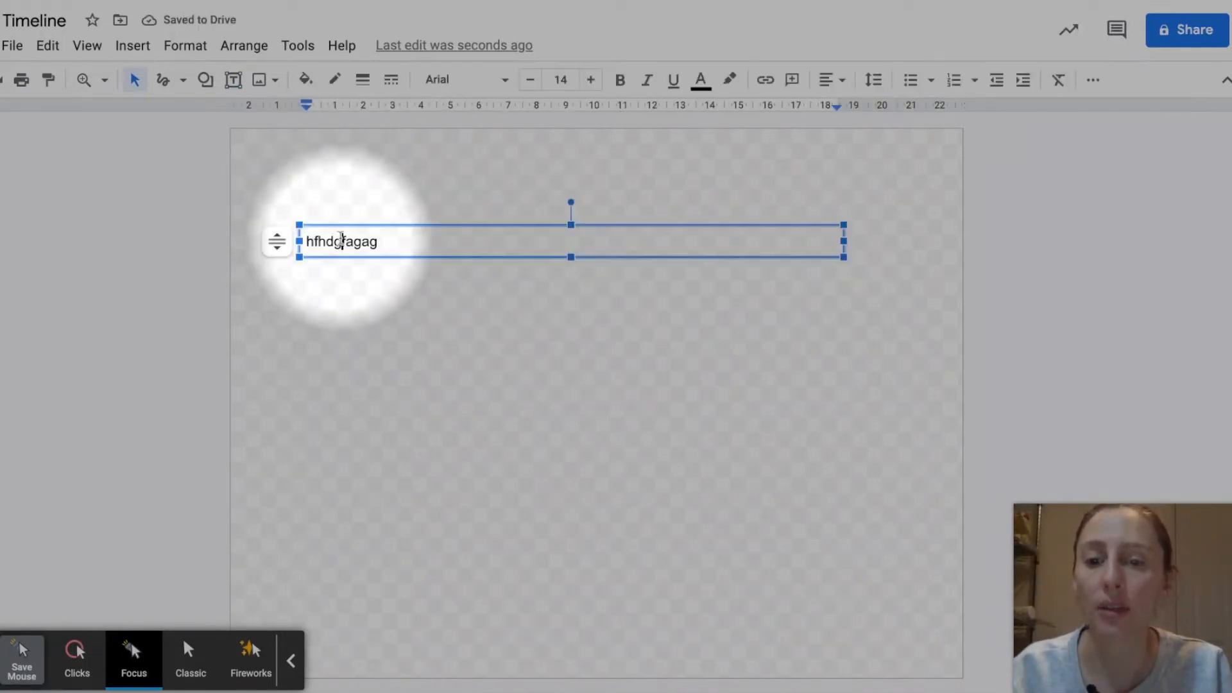
left_click(338, 228)
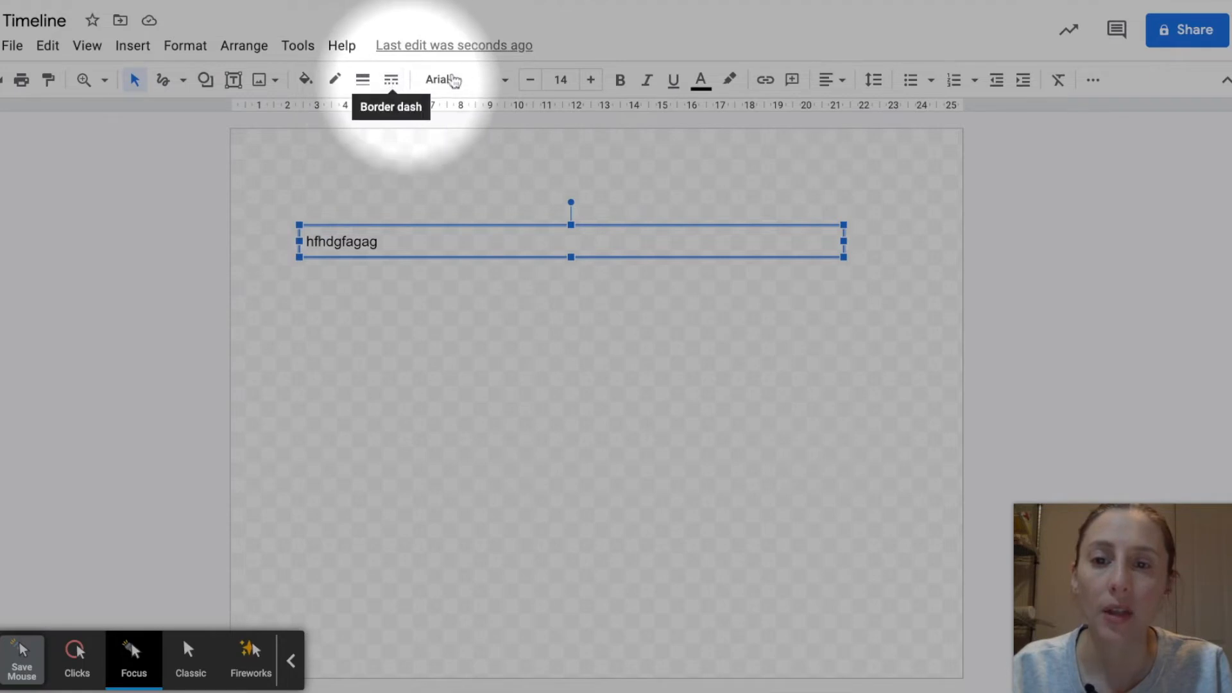
left_click(457, 186)
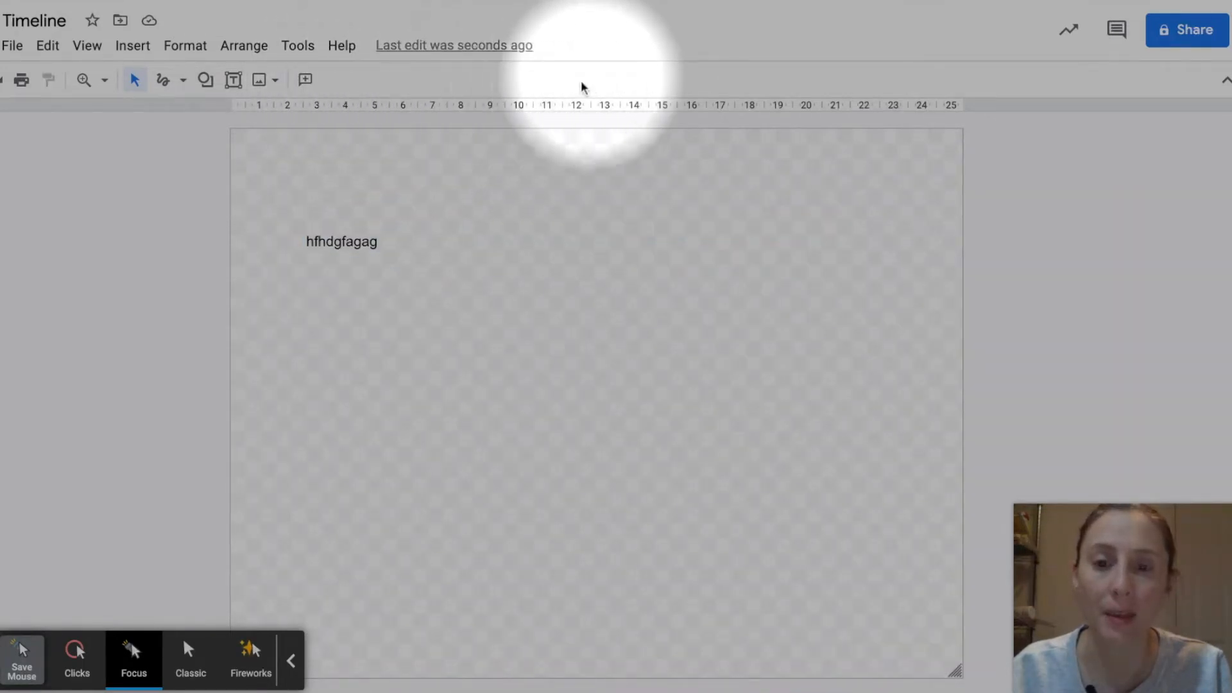
Step: Set the font of the hfhdgfagag text box to Calligraffitti and its font size to 60
left_click(348, 237)
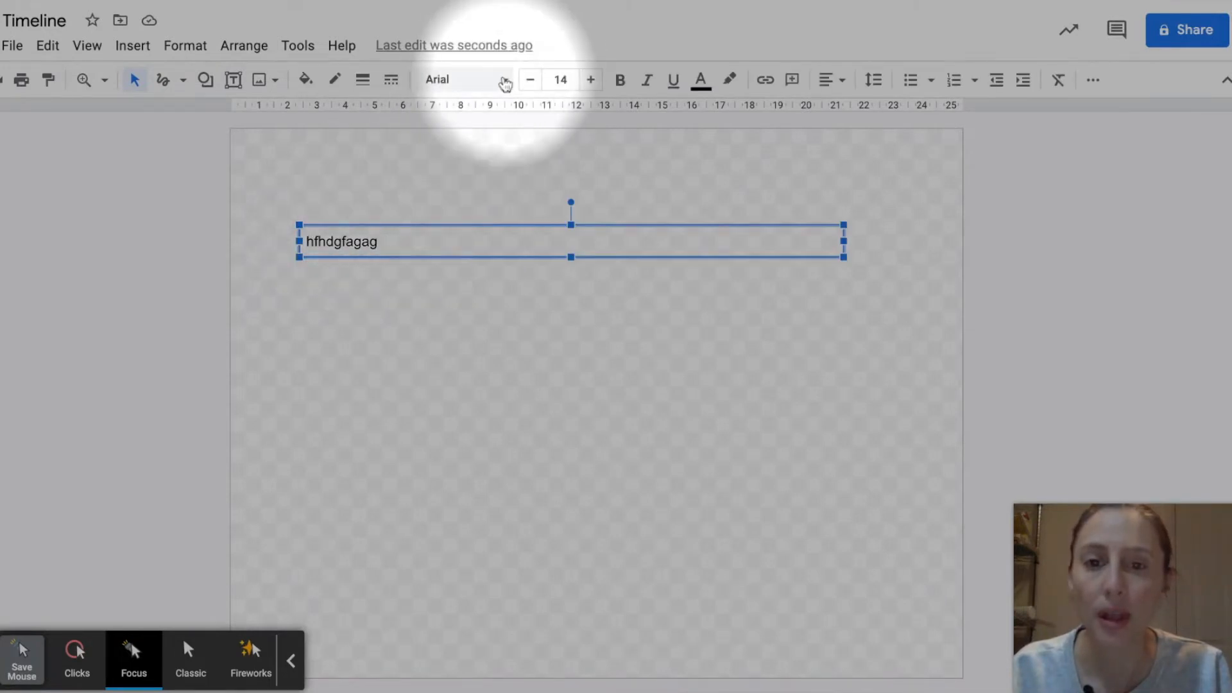
left_click(504, 80)
scroll(497, 594, "down", 5)
scroll(497, 594, "up", 5)
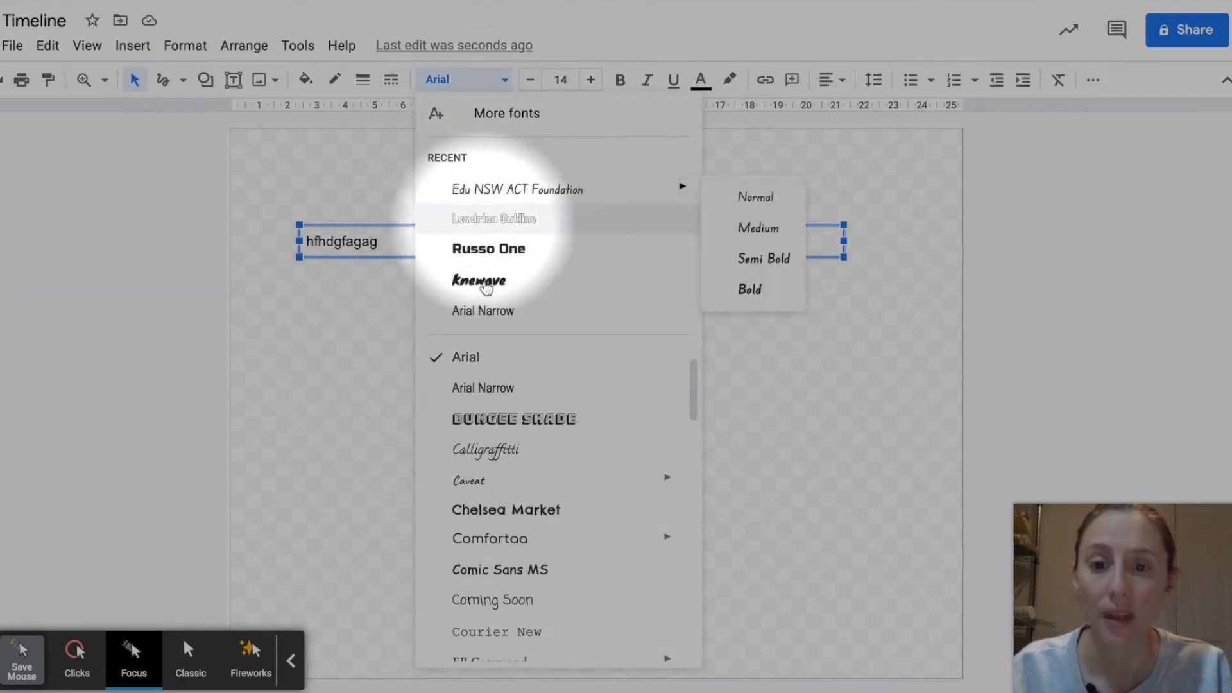
left_click(540, 451)
left_click(591, 80)
left_click(590, 80)
left_click(590, 80)
left_click(591, 80)
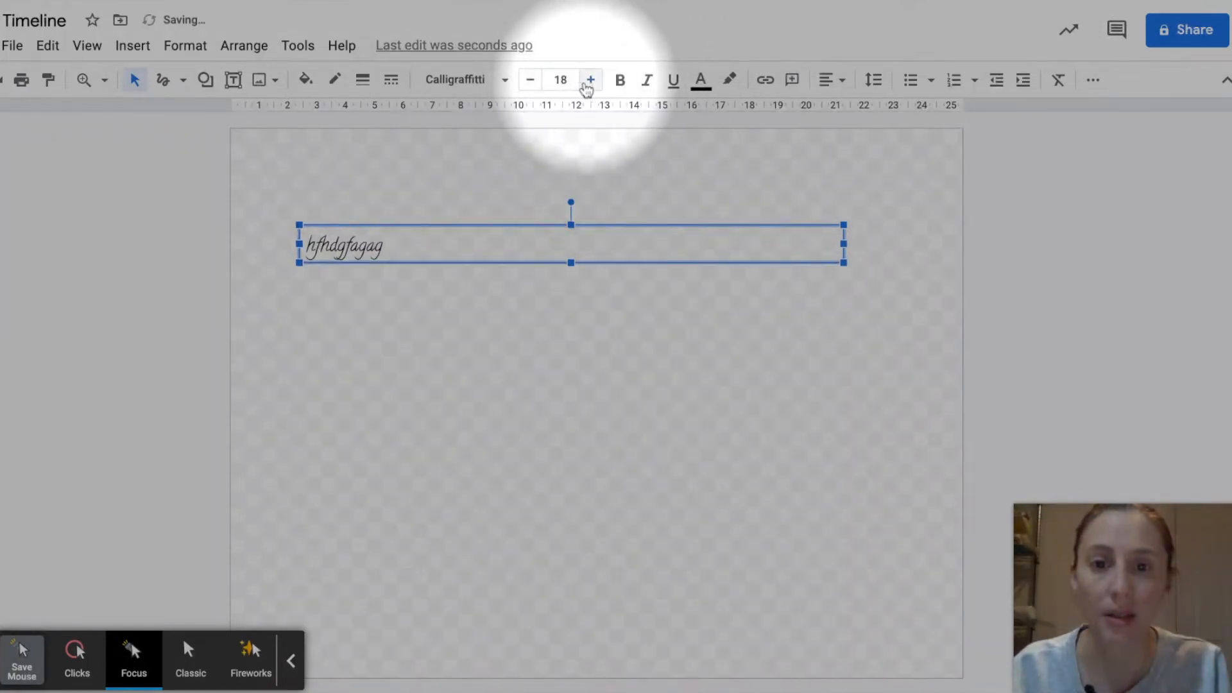
left_click(561, 80)
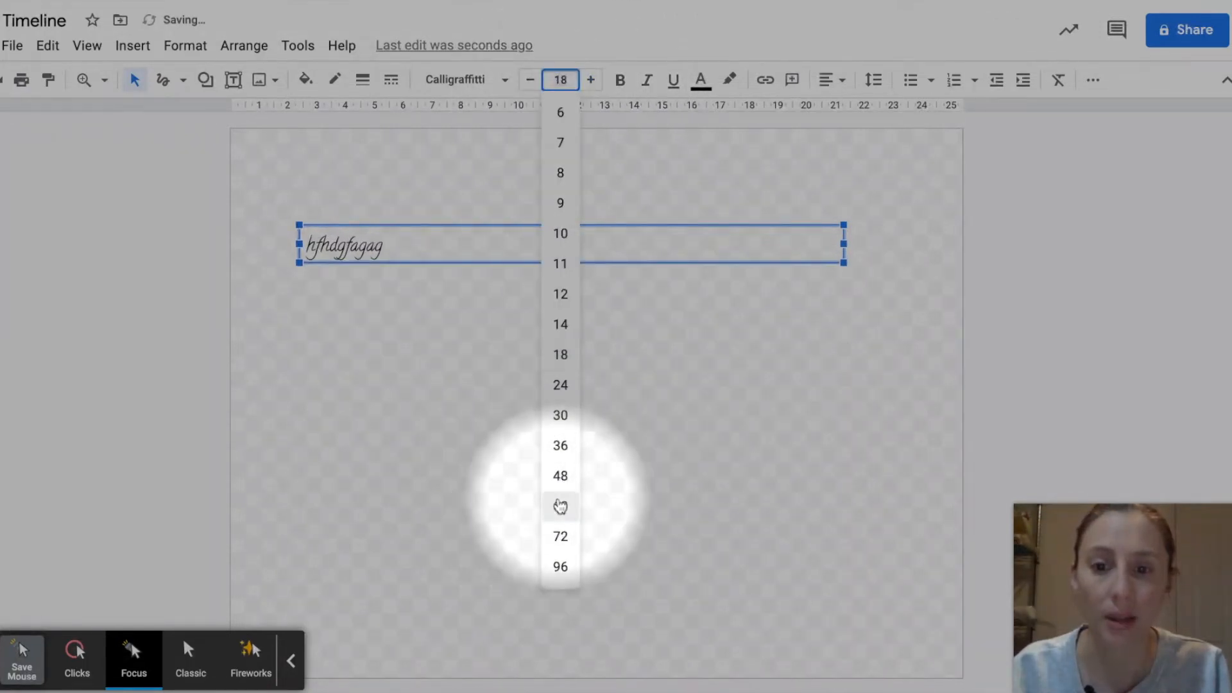
left_click(560, 506)
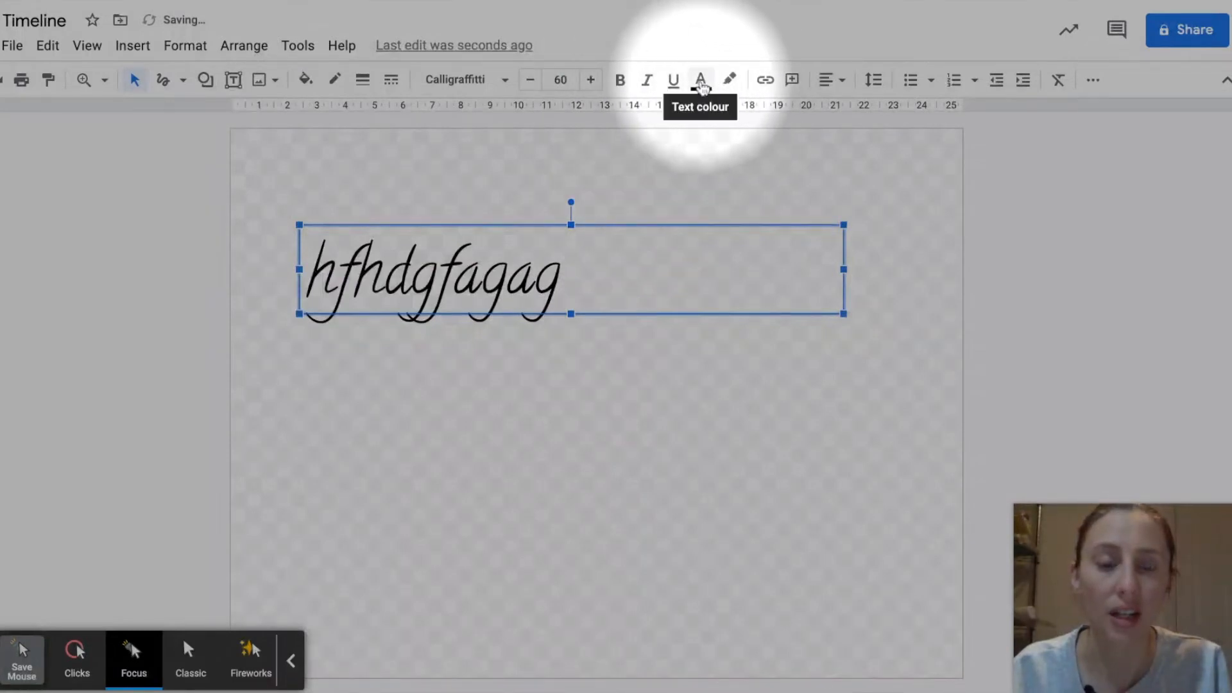
Step: Colour the hfhdgfagag text red, give it a light yellow highlight and deselect the text box
left_click(702, 82)
left_click(730, 199)
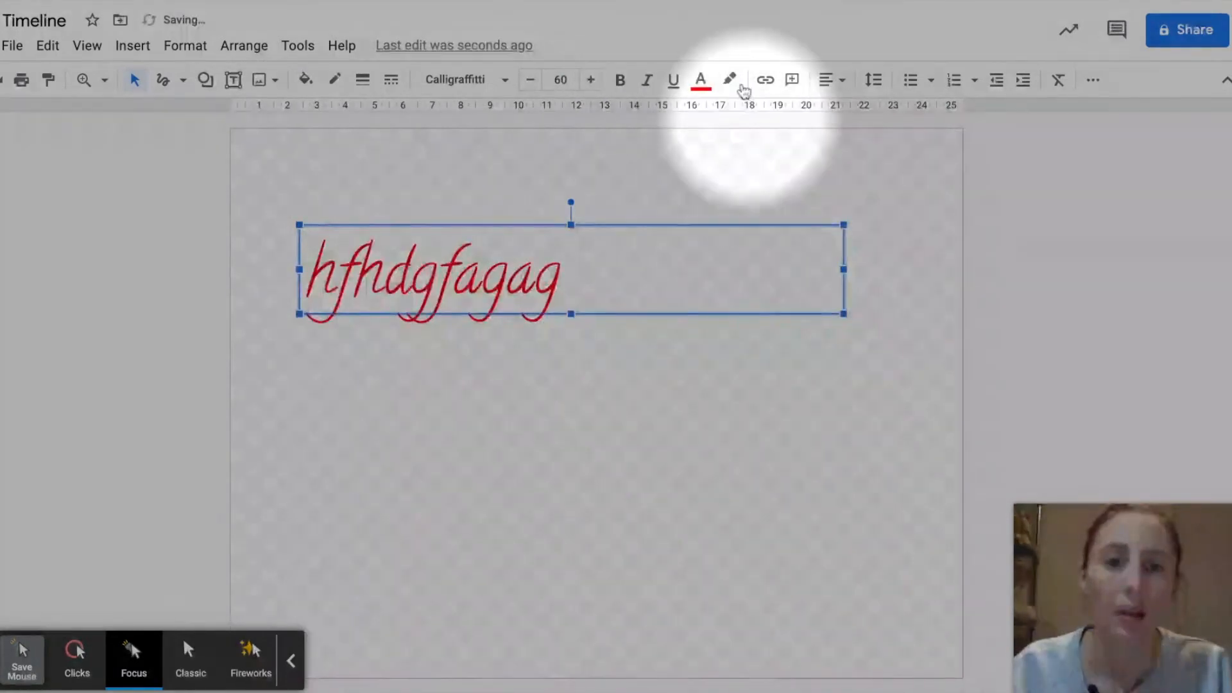
left_click(730, 80)
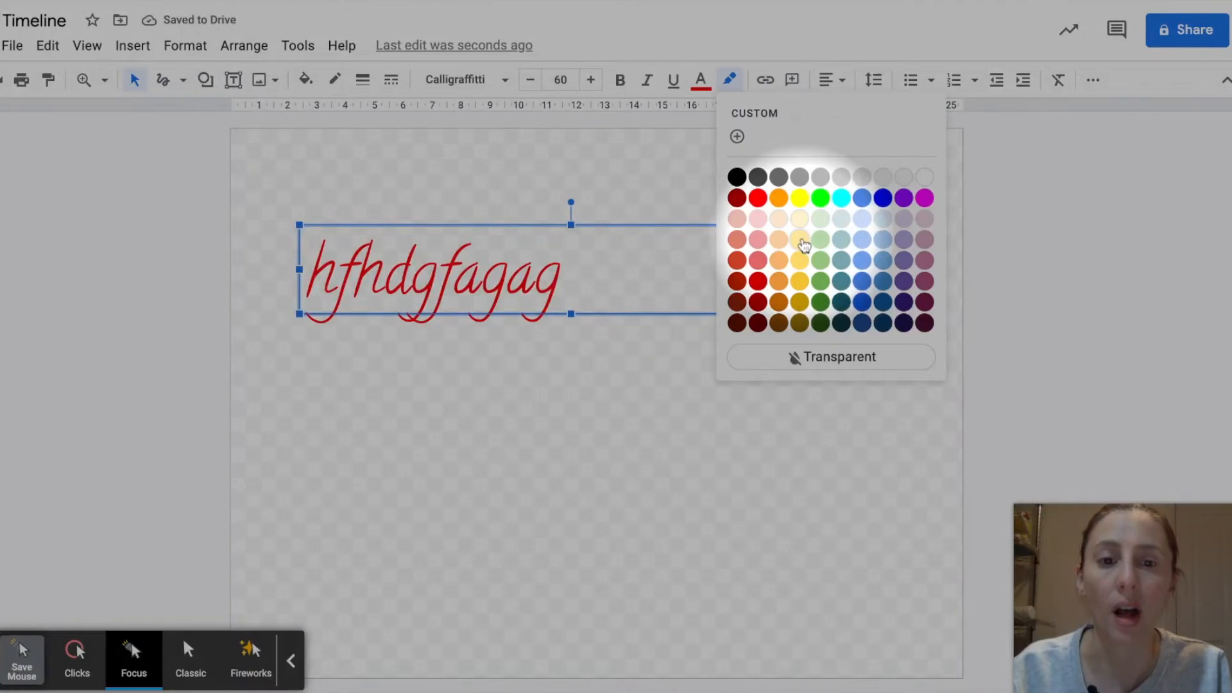
left_click(800, 240)
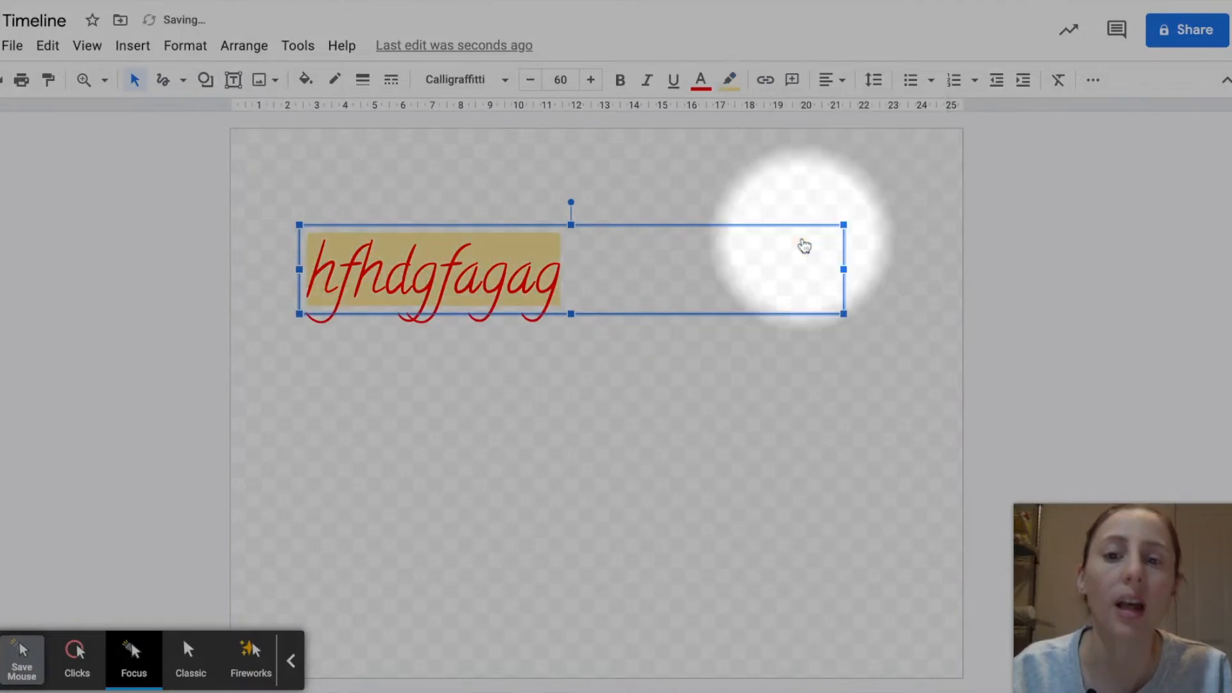
left_click(721, 143)
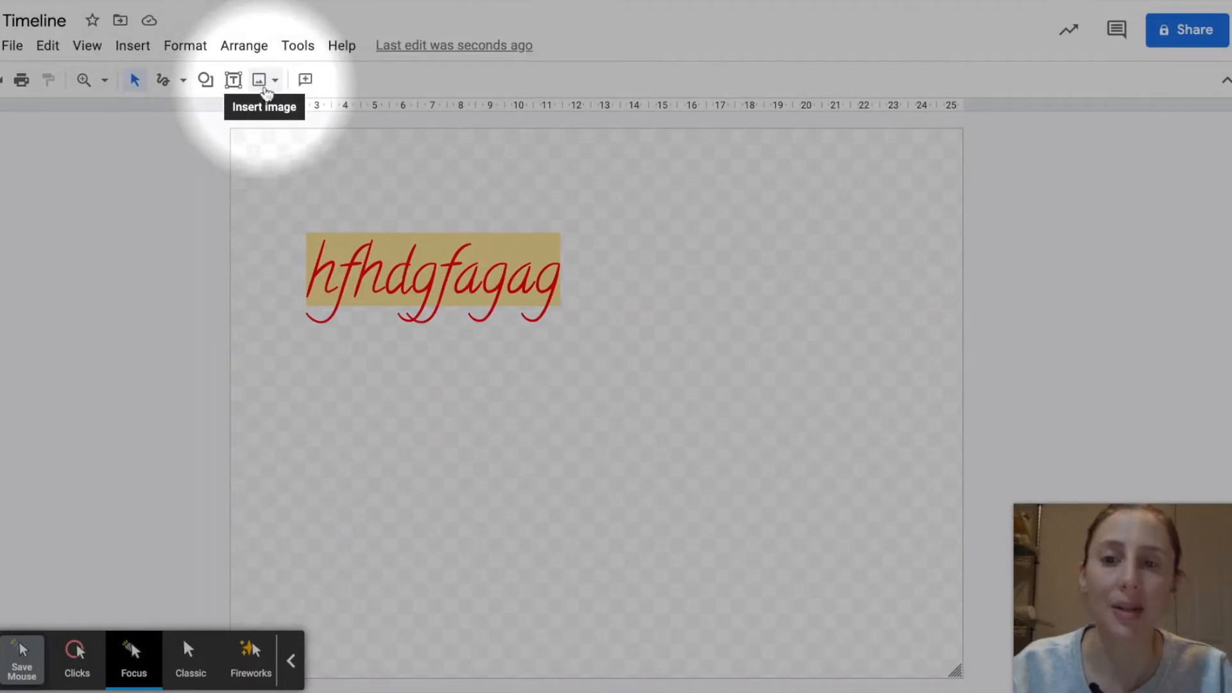
Step: Look at the available image sources and the web image search, and close the search
left_click(276, 83)
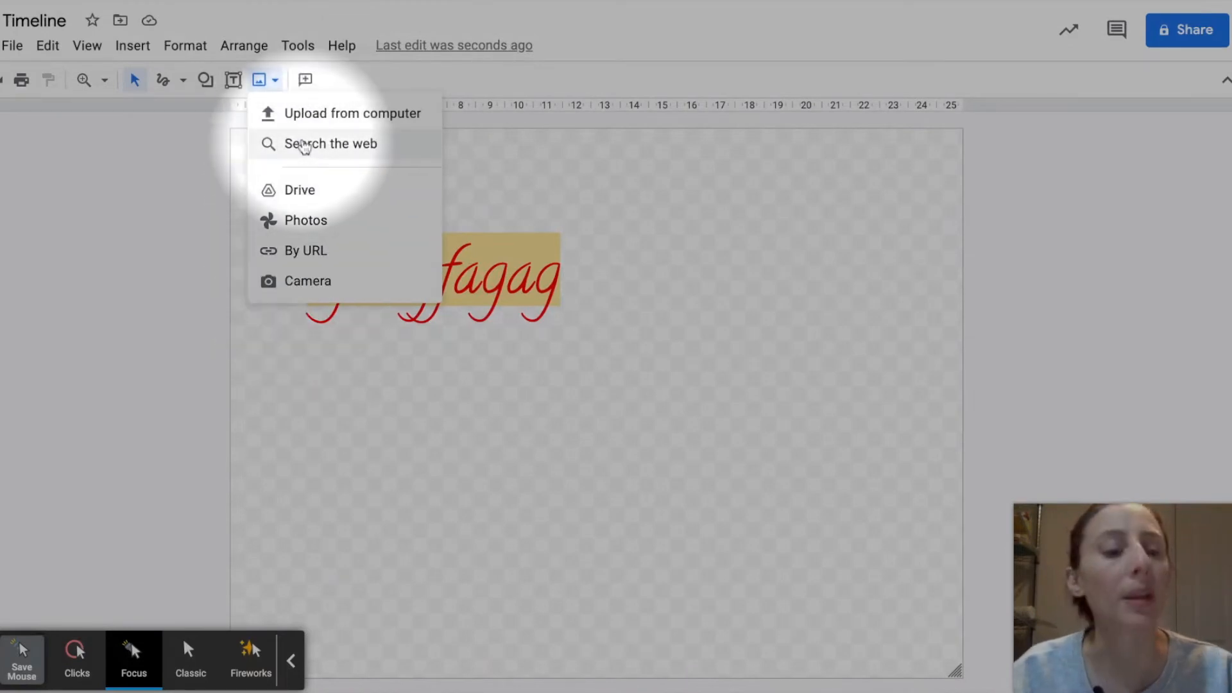
left_click(304, 144)
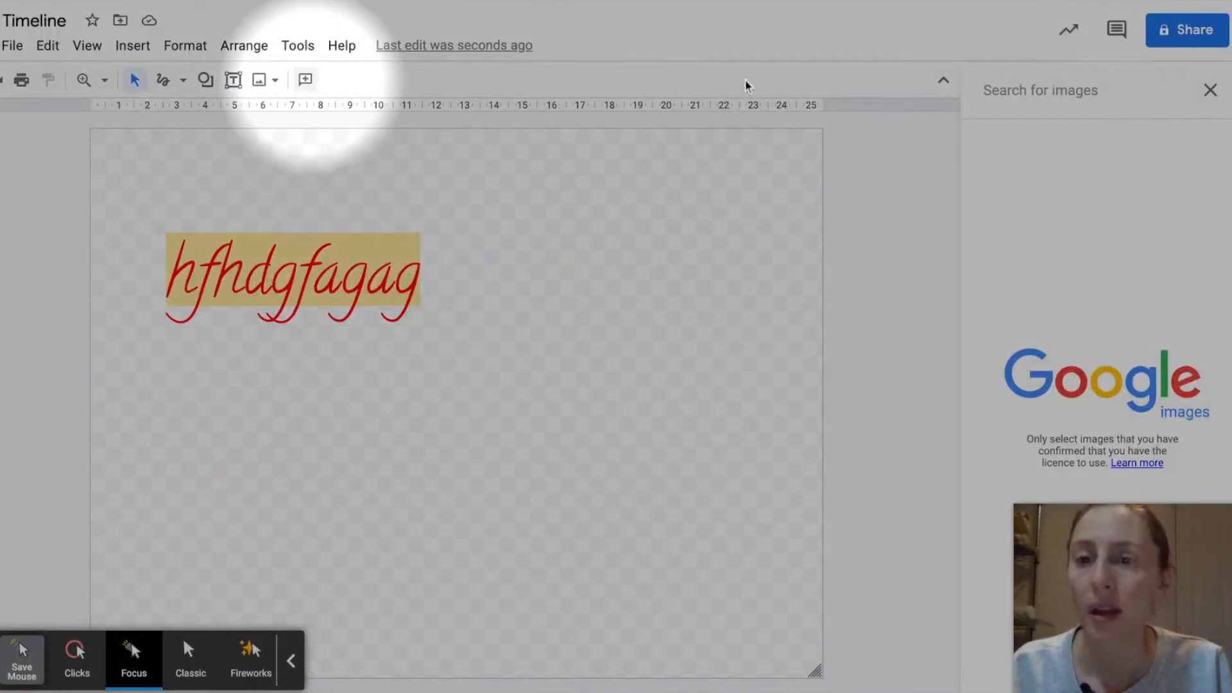
left_click(1212, 90)
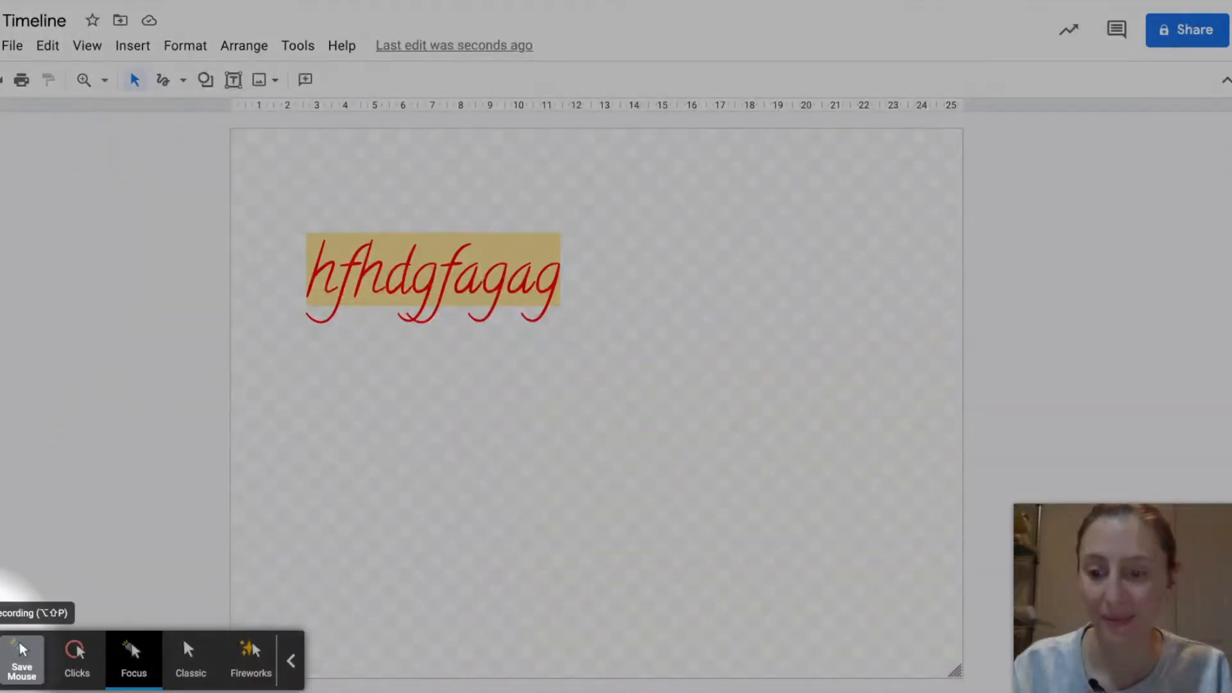
left_click(23, 654)
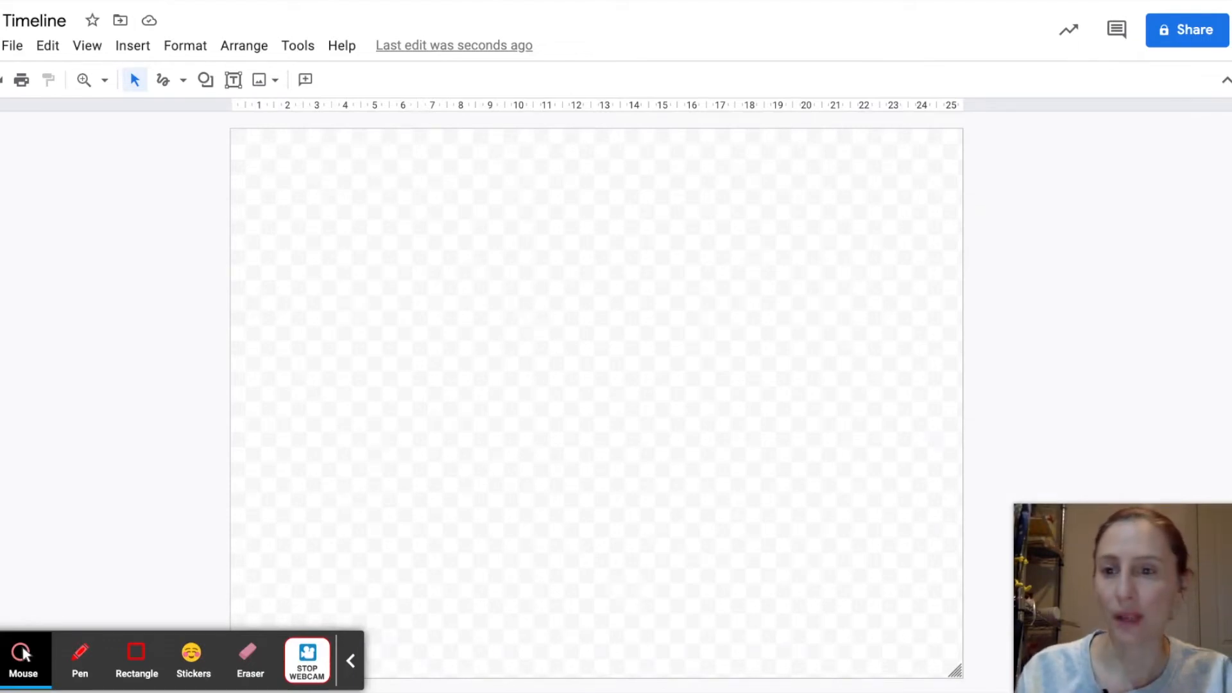
Step: Draw a nearly square rectangle from about 5 to 11 on the horizontal ruler and fill it with red
left_click(206, 84)
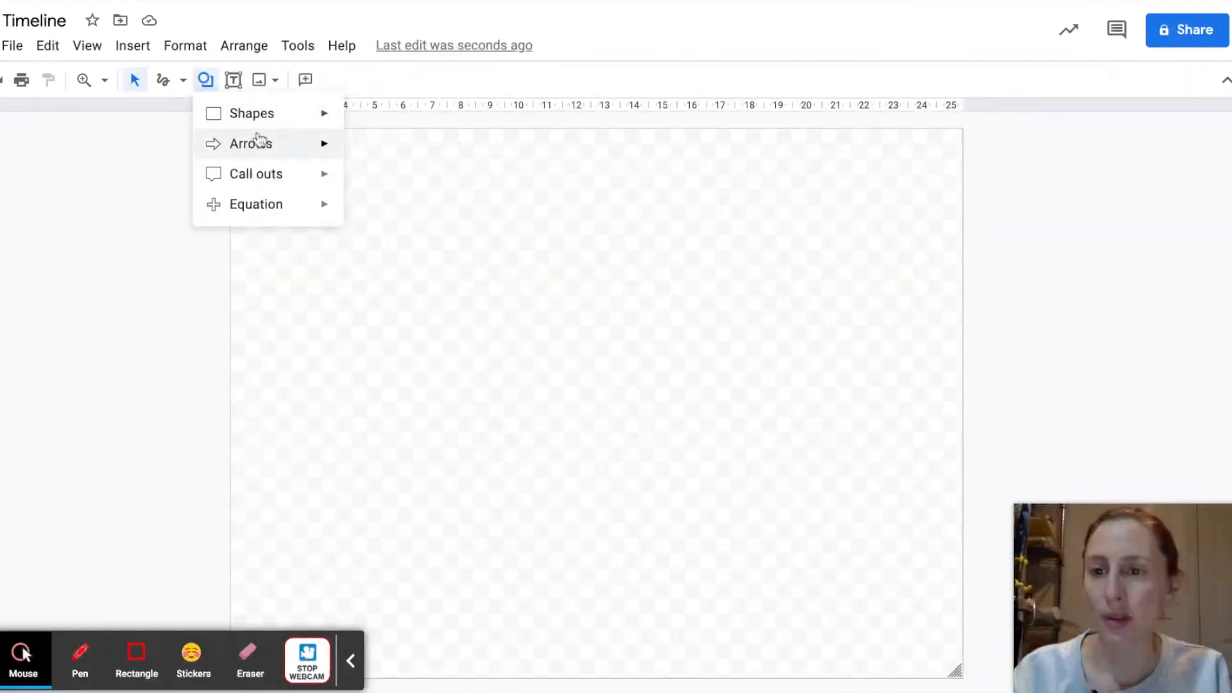
mouse_move(256, 118)
left_click(360, 121)
left_click_drag(373, 255, 550, 412)
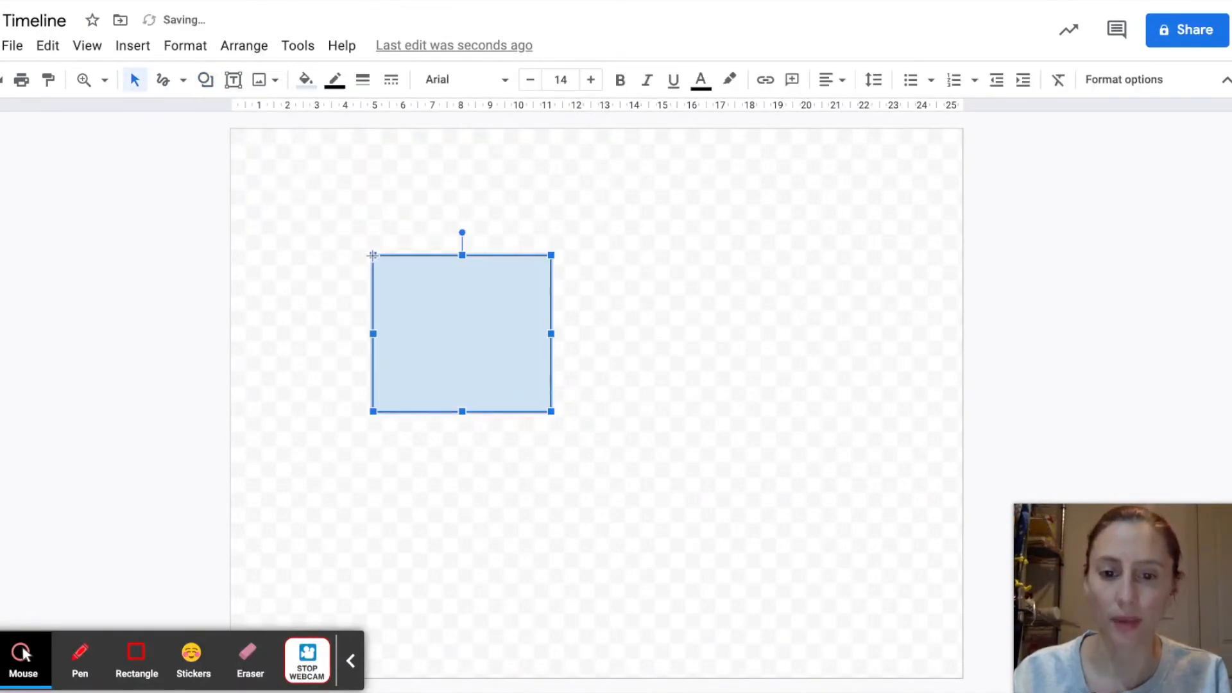
left_click(306, 80)
left_click(335, 233)
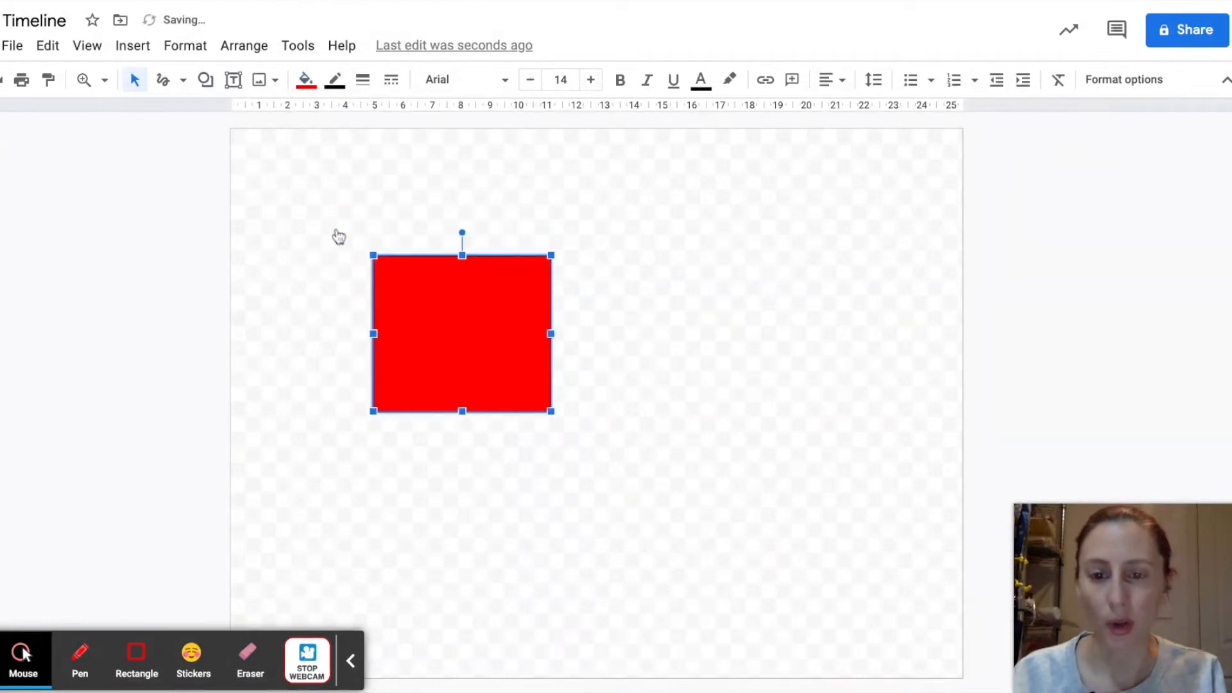
Step: Give the red rectangle a dark green border 4px thick and deselect it
left_click(345, 83)
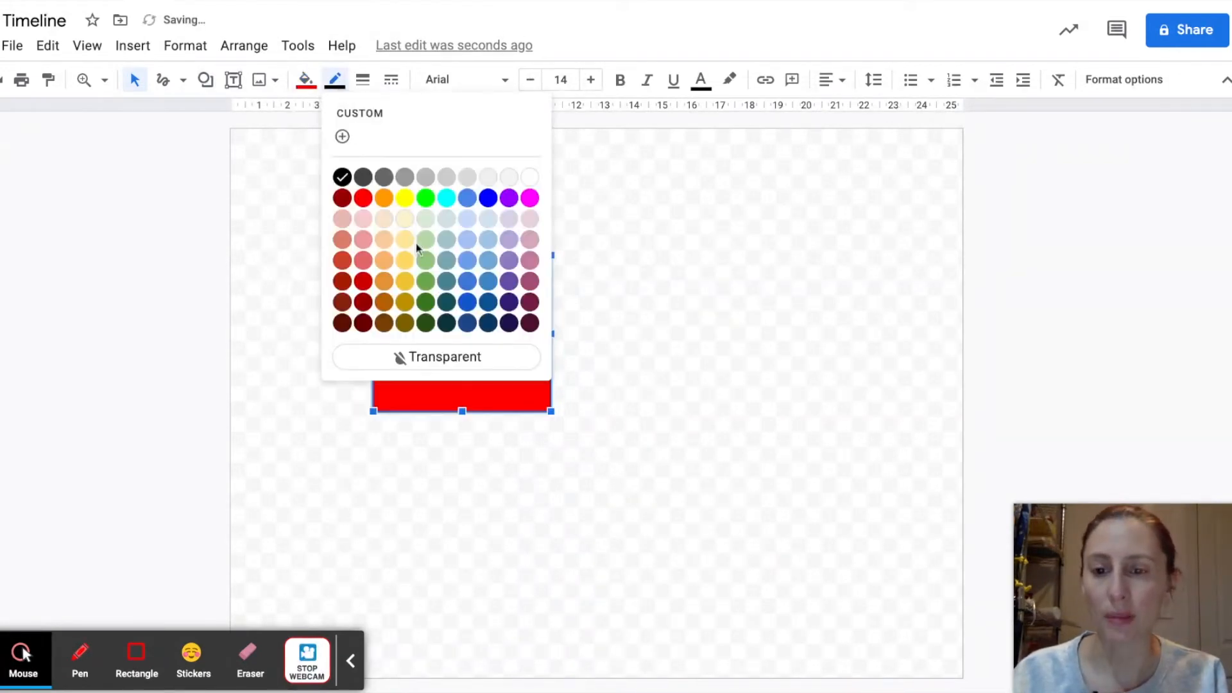
left_click(427, 303)
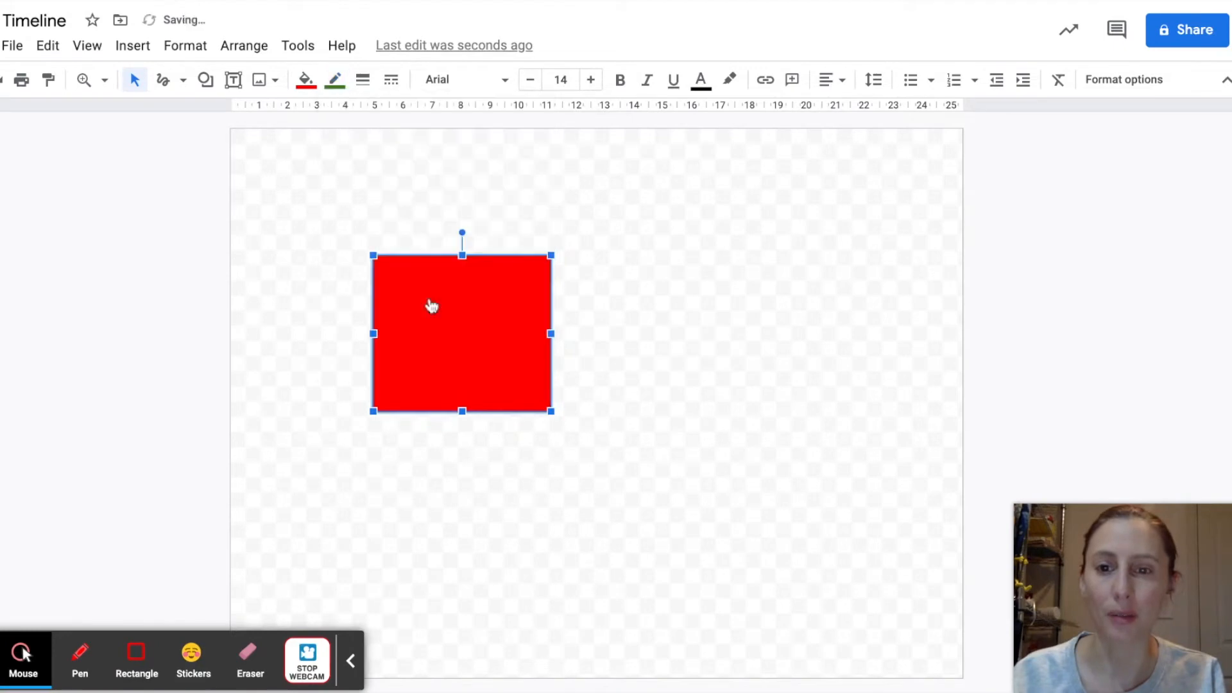
left_click(363, 79)
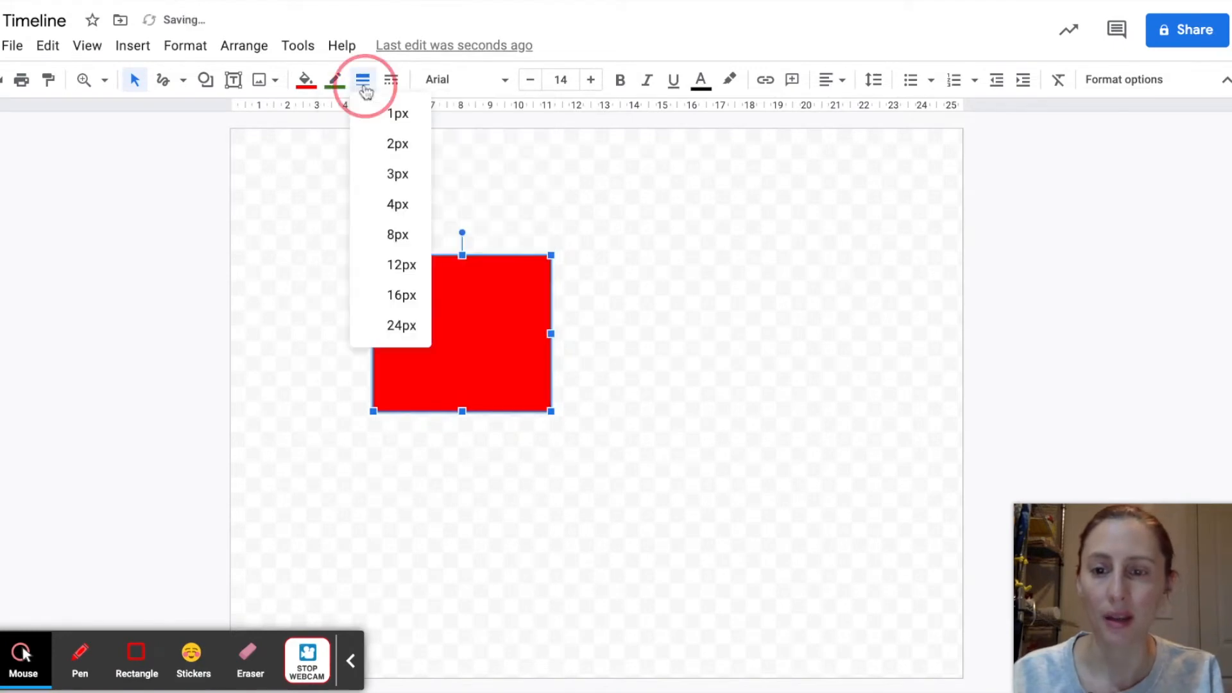
left_click(399, 214)
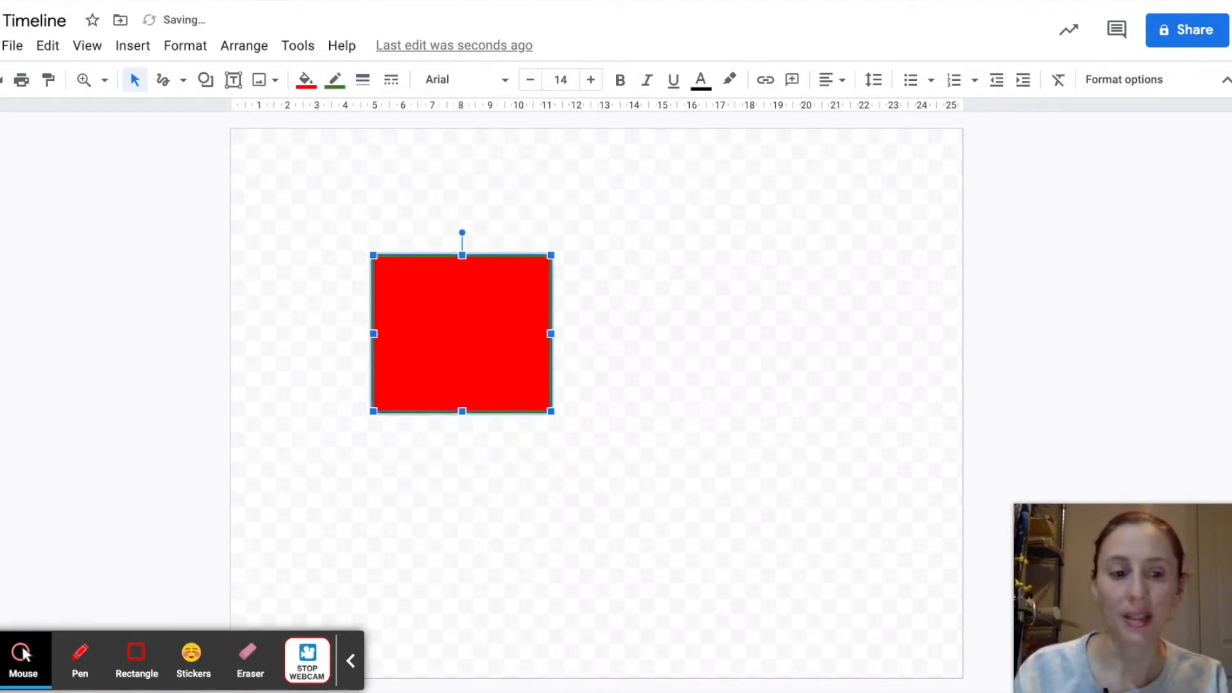
left_click(725, 322)
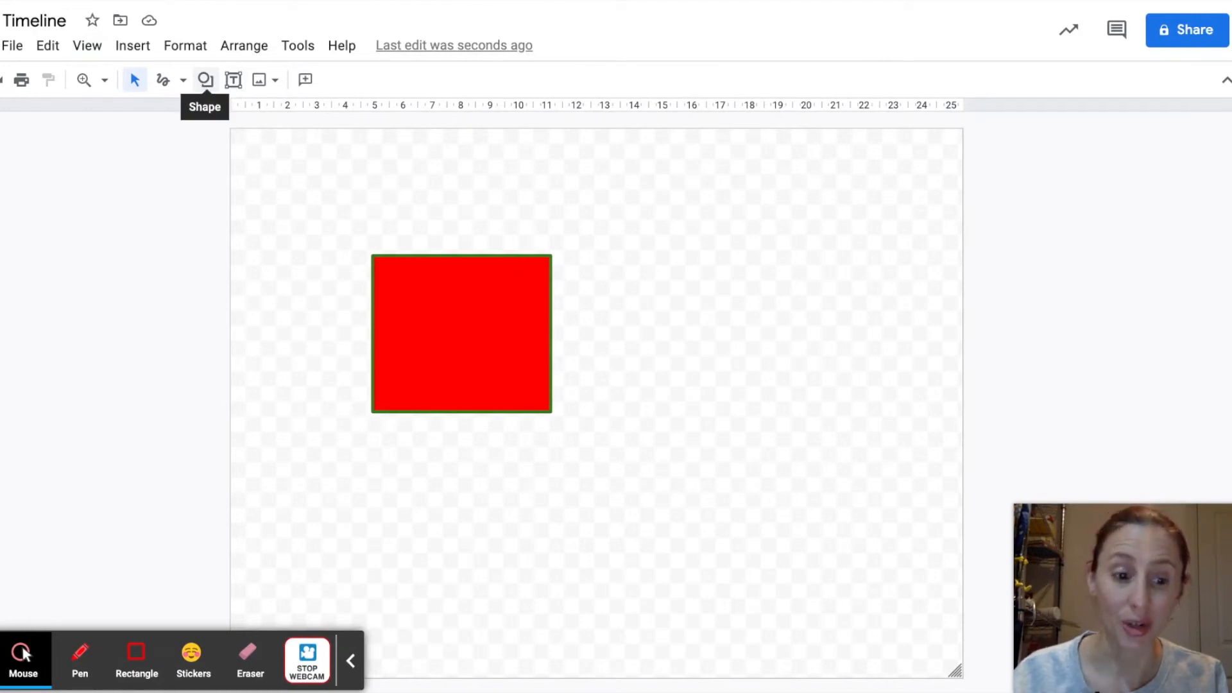
Step: Draw a second rectangle just right of the red one, matching its width and height
left_click(204, 79)
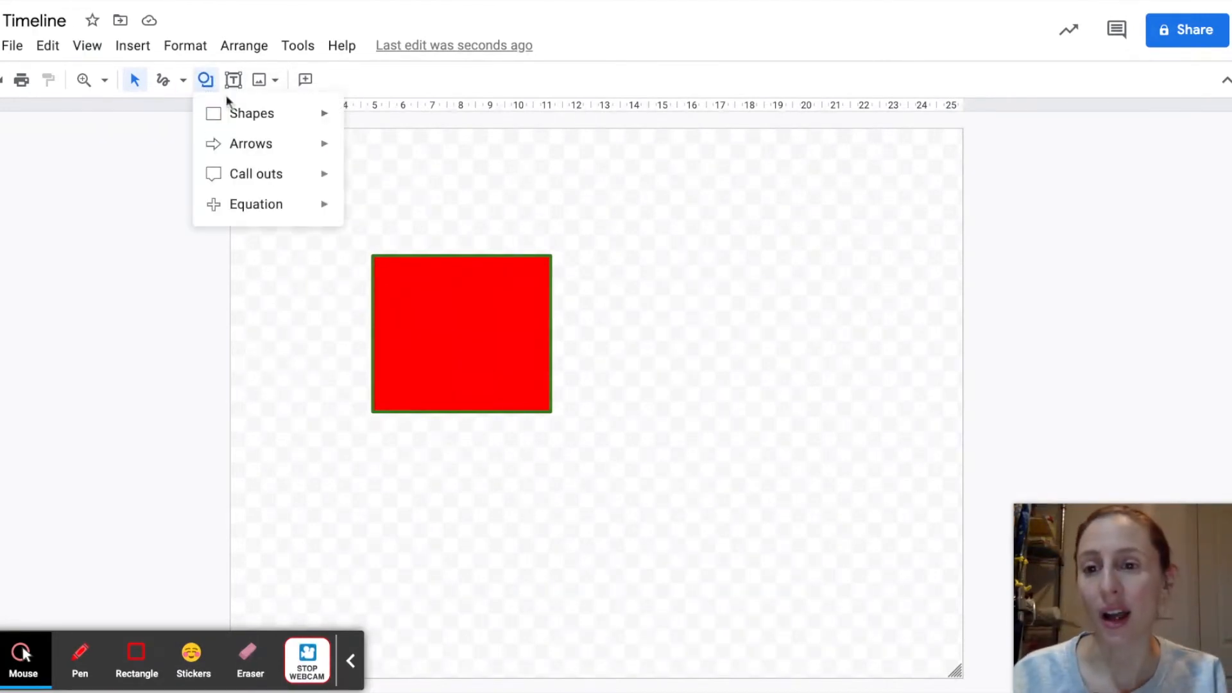
mouse_move(256, 113)
left_click(361, 120)
left_click_drag(582, 255, 756, 412)
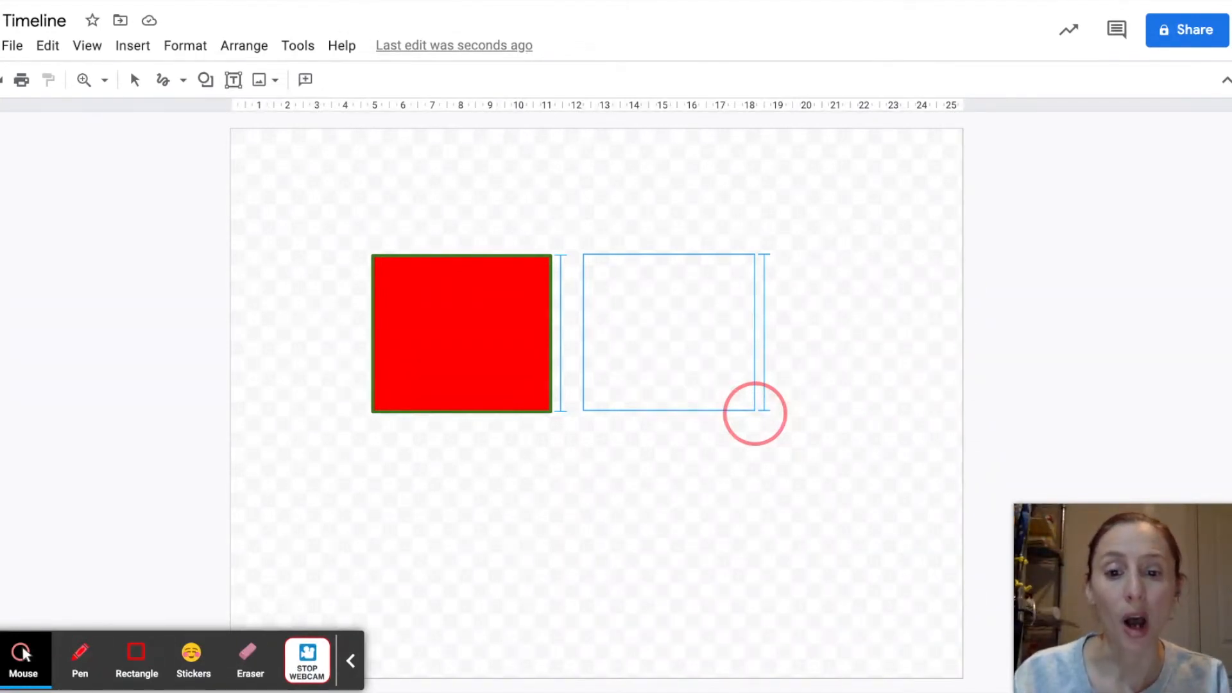
mouse_move(755, 414)
left_mouse_down()
mouse_move(729, 413)
mouse_move(762, 410)
left_mouse_up()
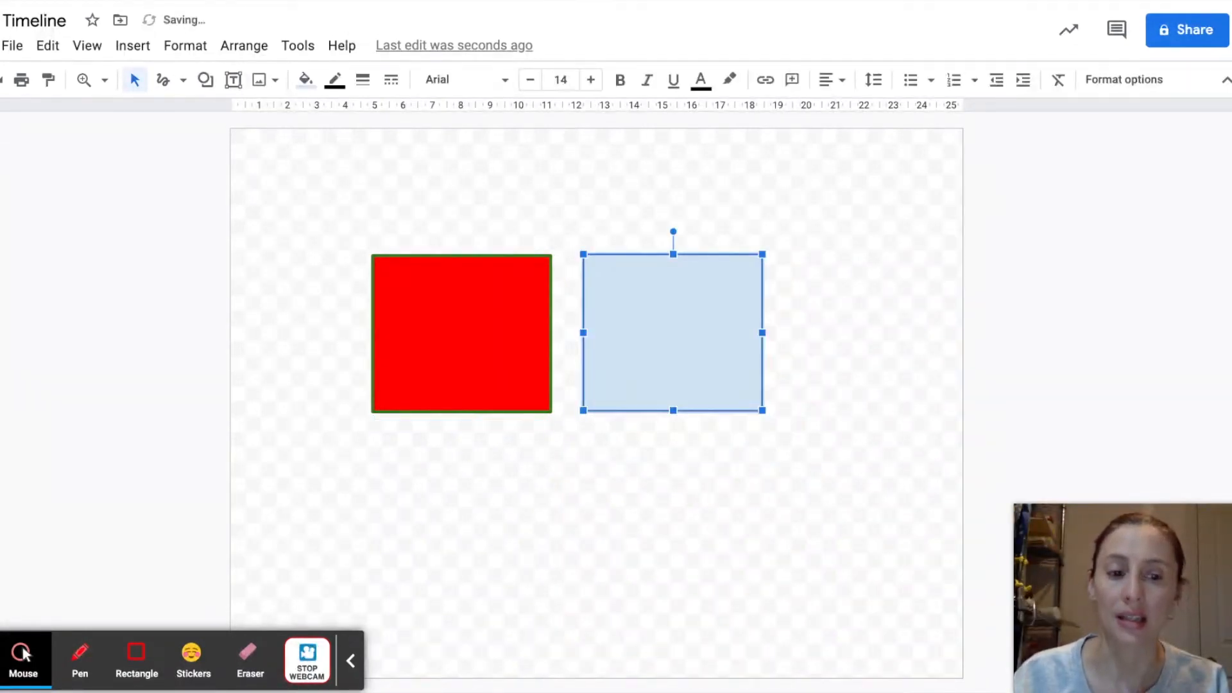
Step: Fill the selected second rectangle with yellow and give it a thick red border
left_click(306, 79)
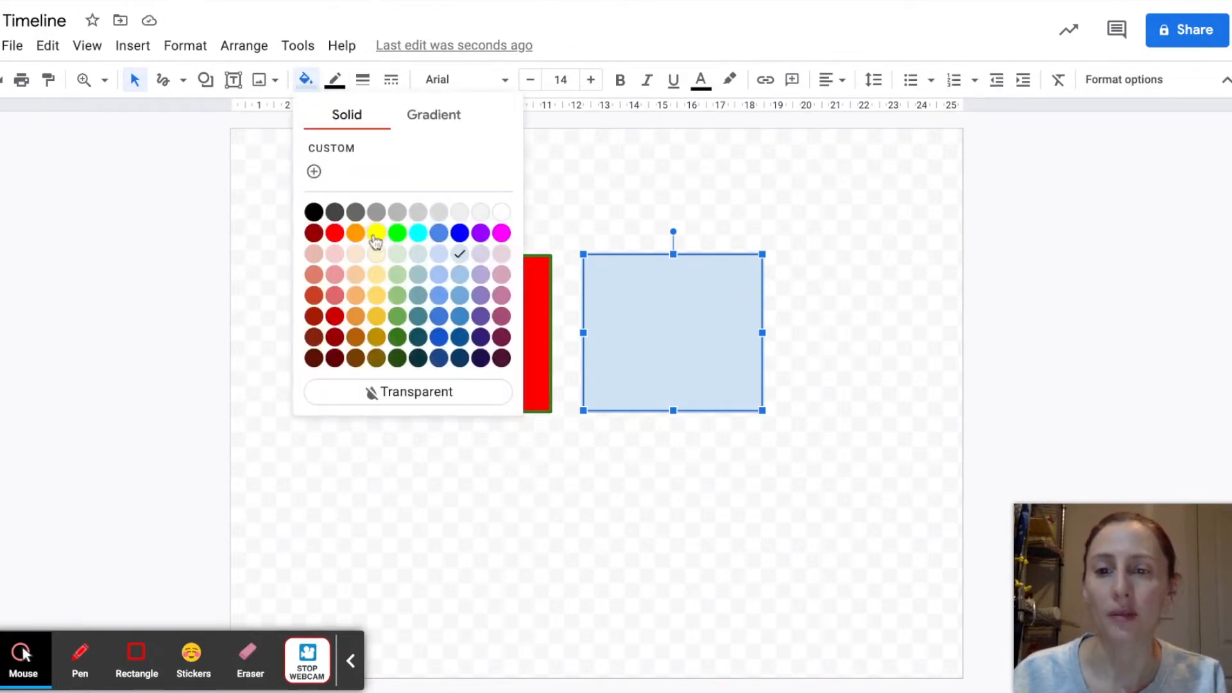
left_click(376, 235)
left_click(335, 79)
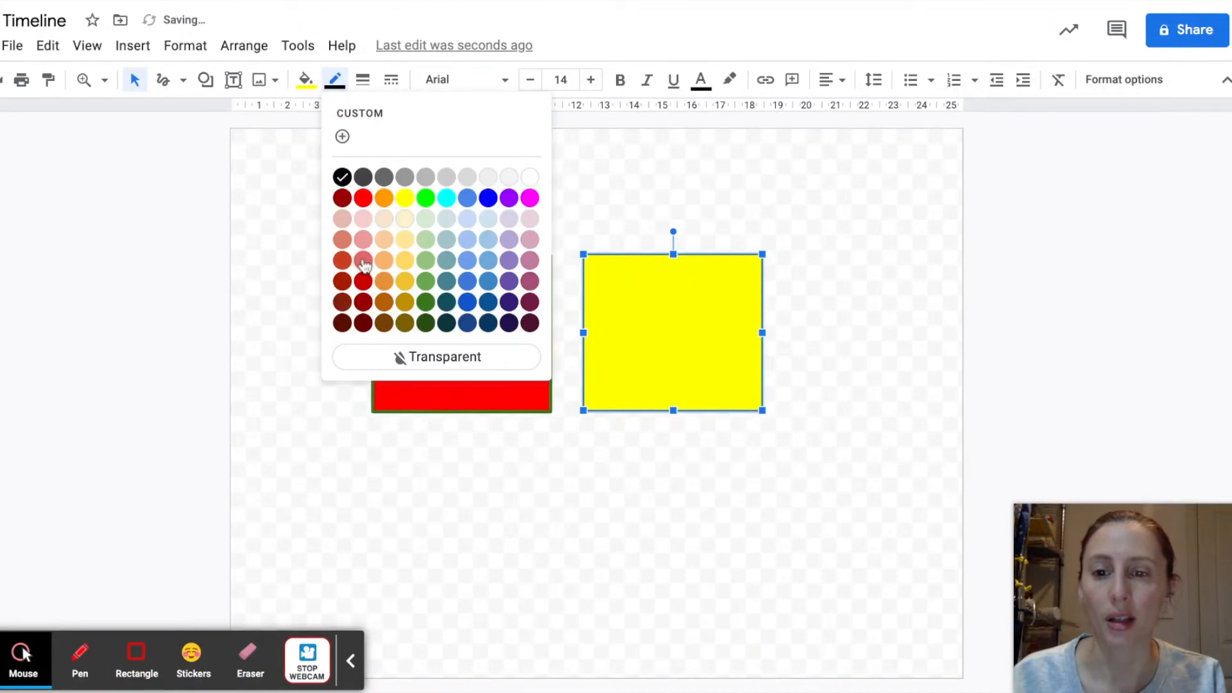
left_click(363, 197)
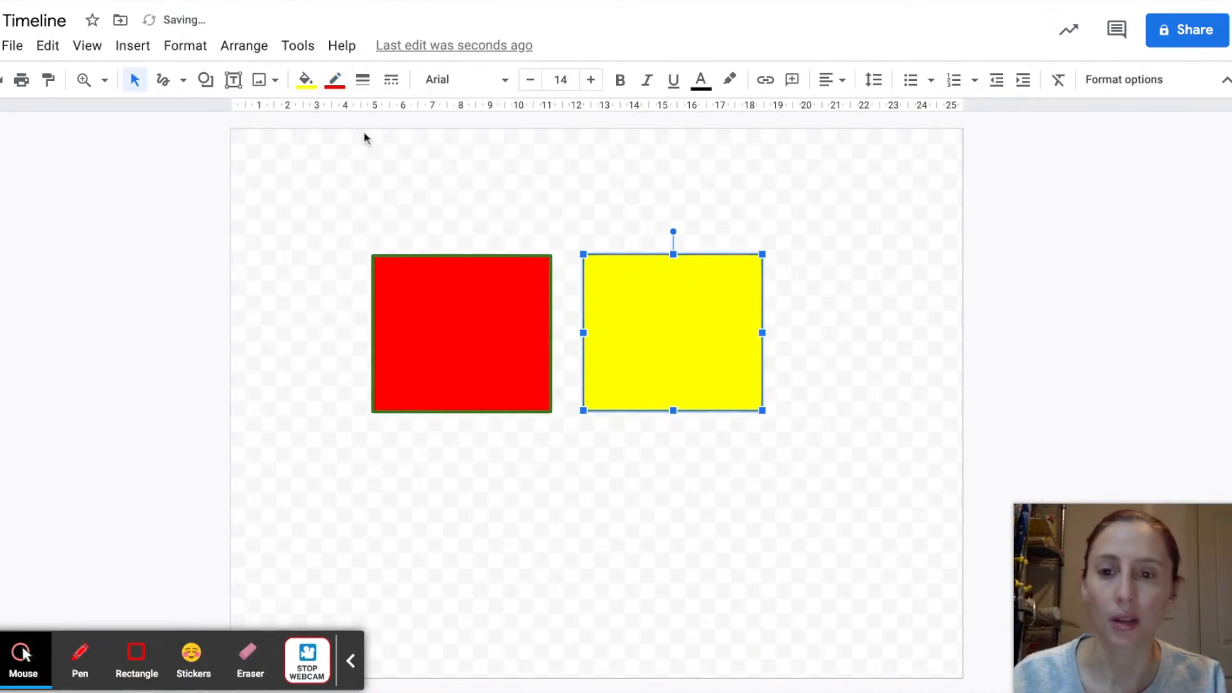
left_click(363, 79)
left_click(396, 294)
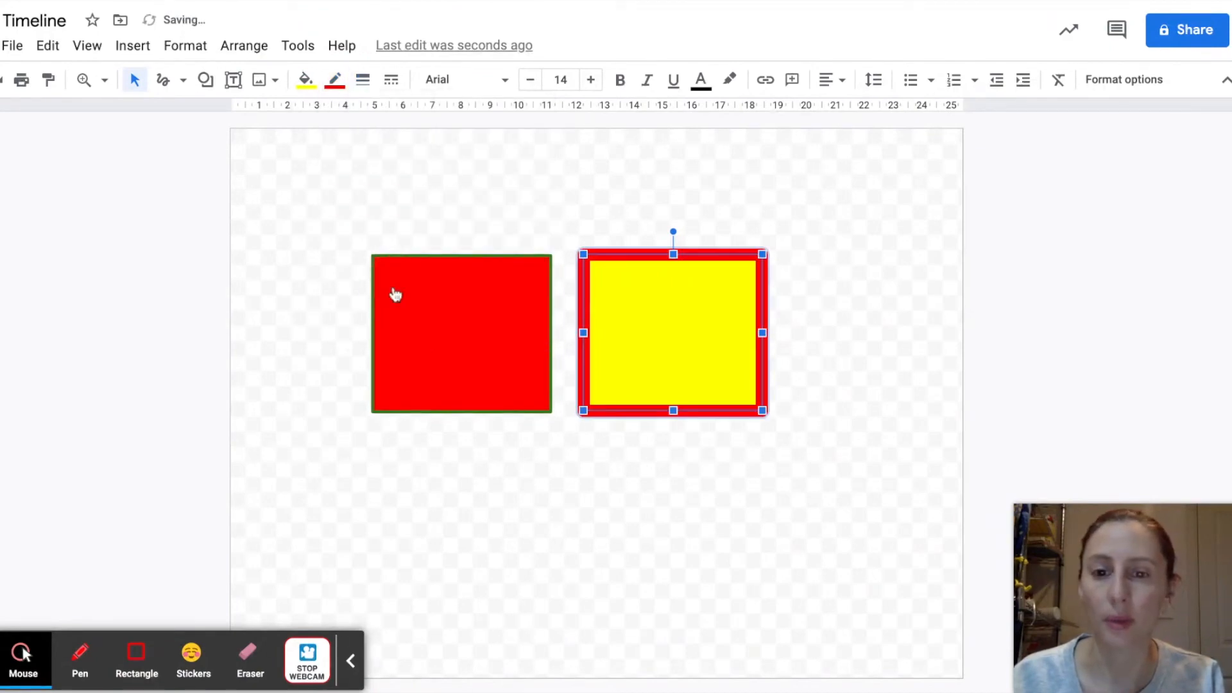
left_click(863, 404)
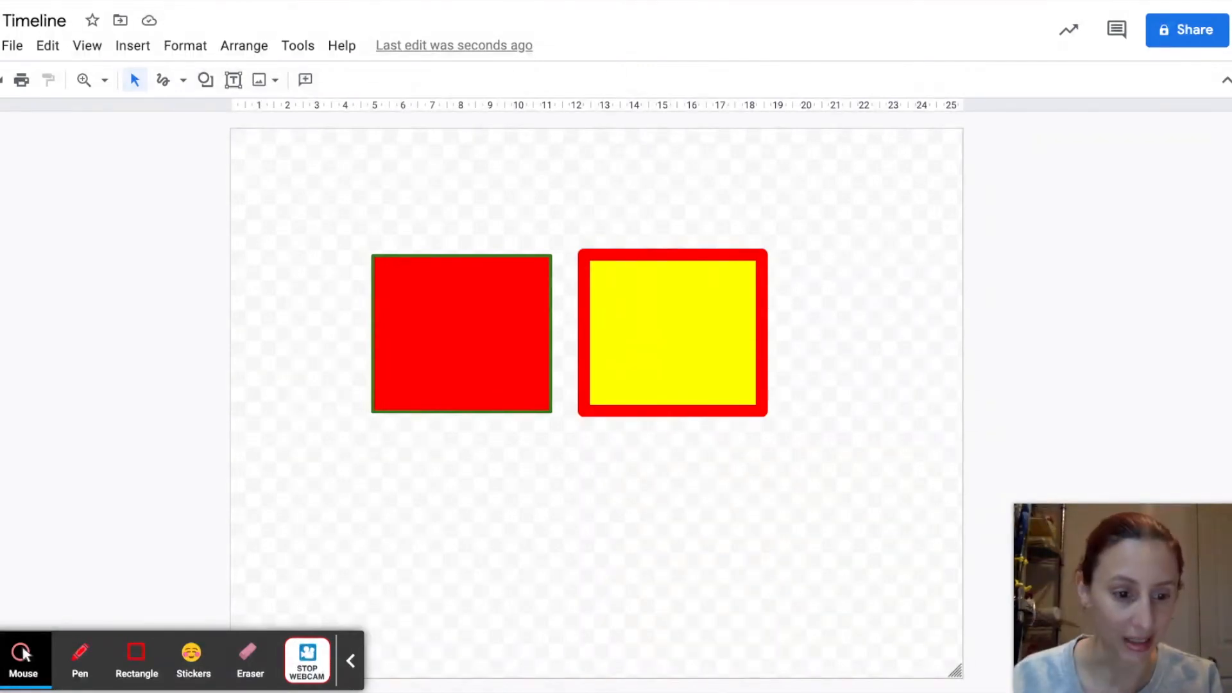
Step: Reuse the red rectangle's formatting for a same-sized rectangle drawn beside the yellow one, from about 20 to 26 on the horizontal ruler
left_click(450, 322)
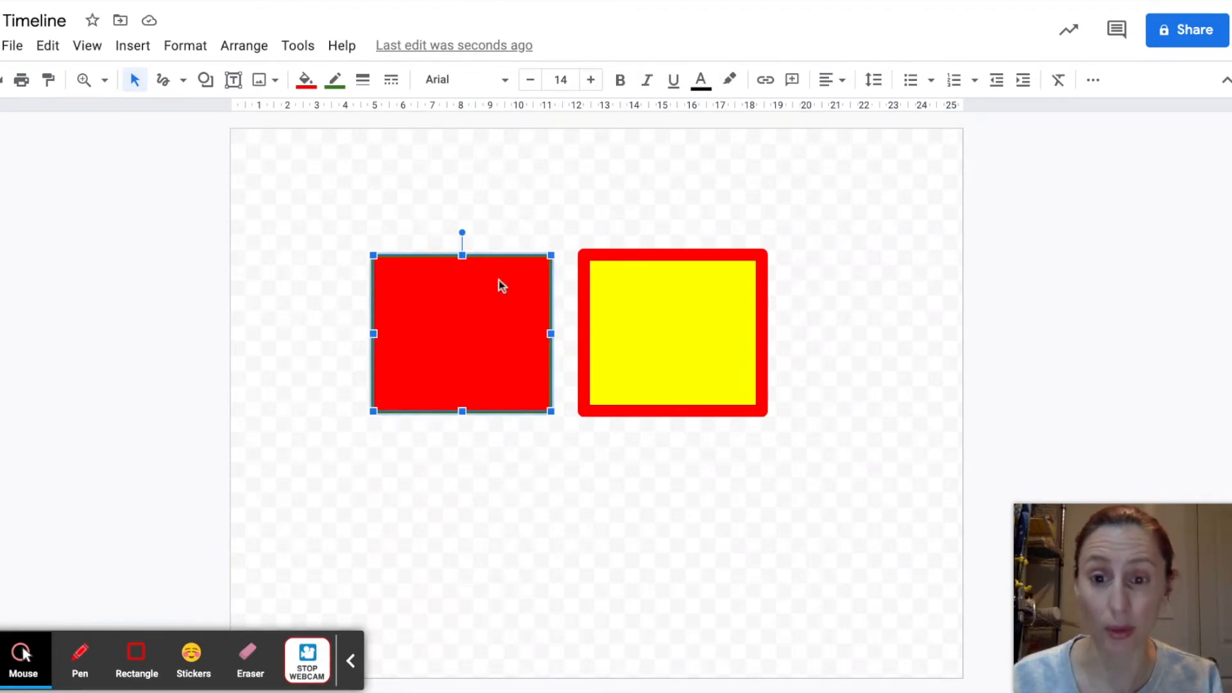
left_click(206, 81)
mouse_move(247, 122)
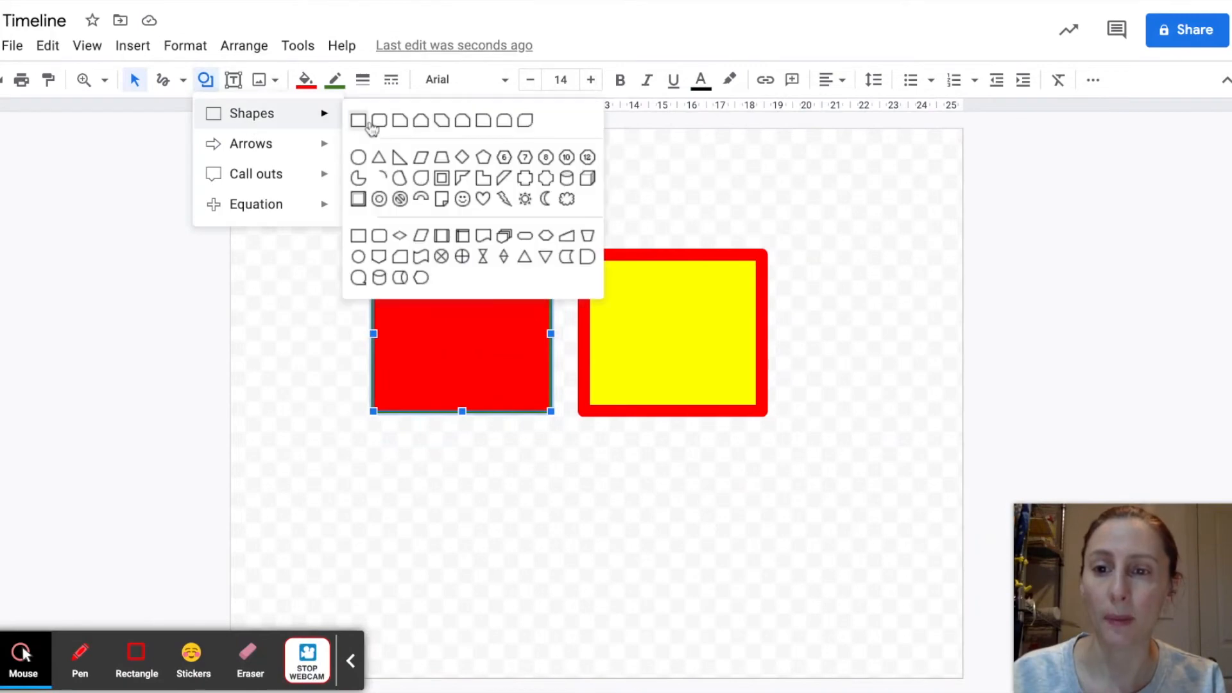
left_click(362, 124)
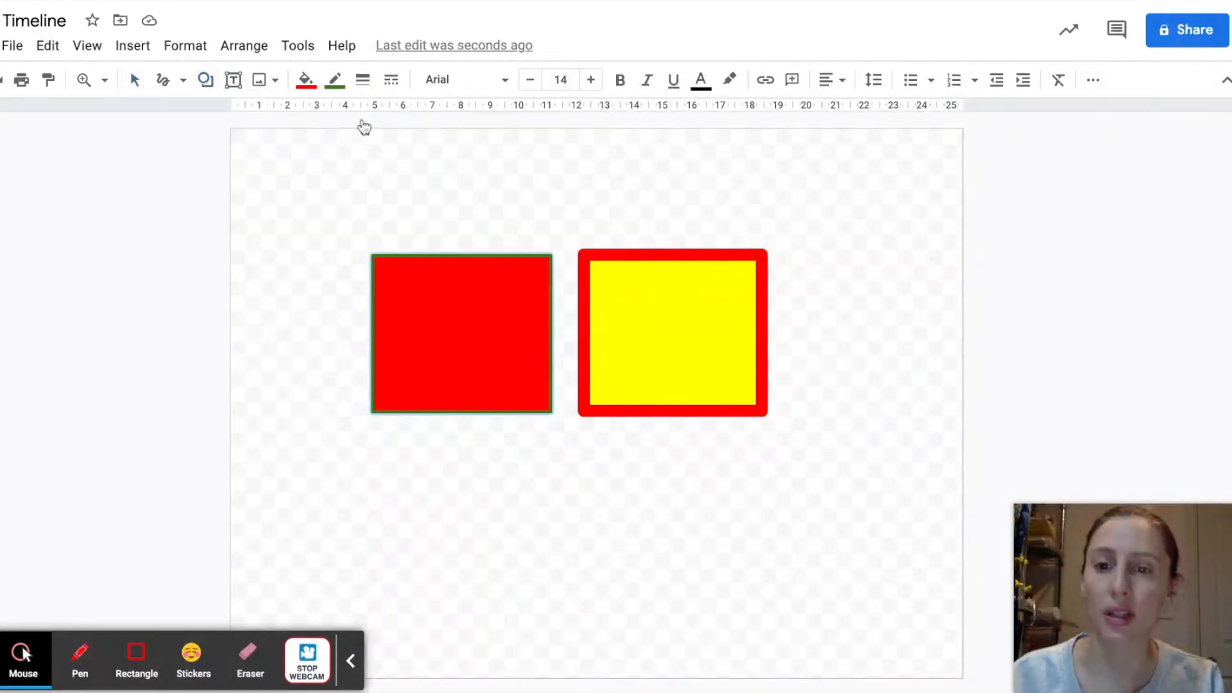
left_click_drag(803, 249, 980, 405)
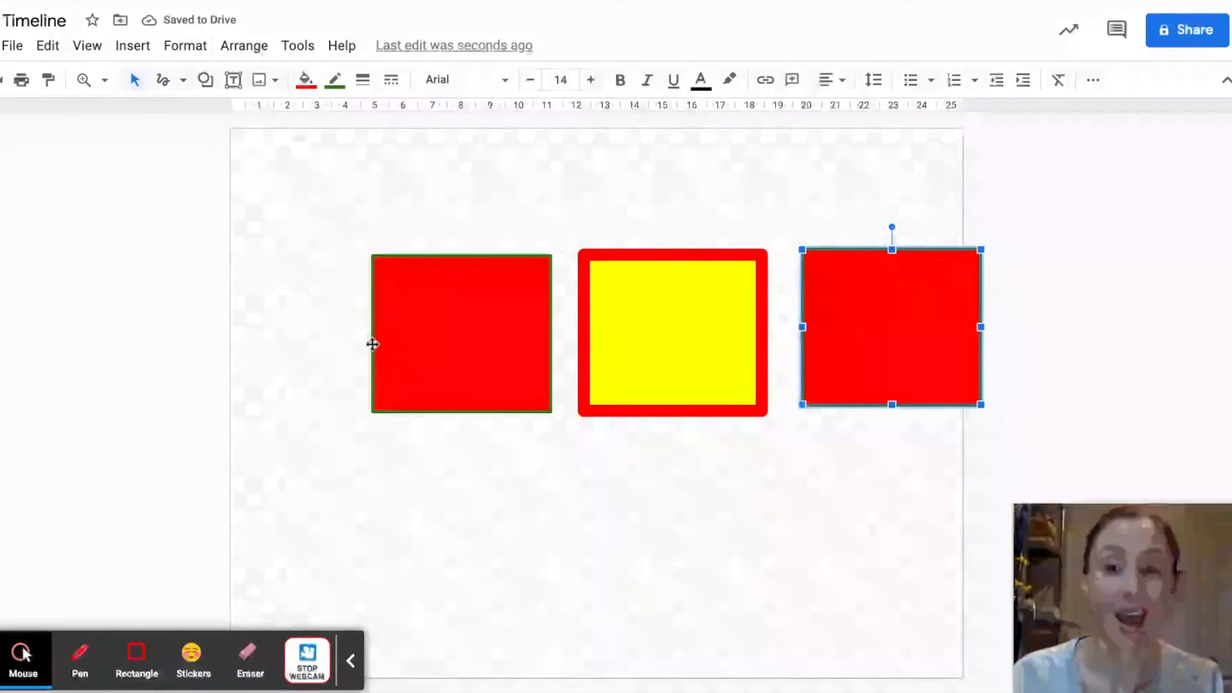
left_click(302, 345)
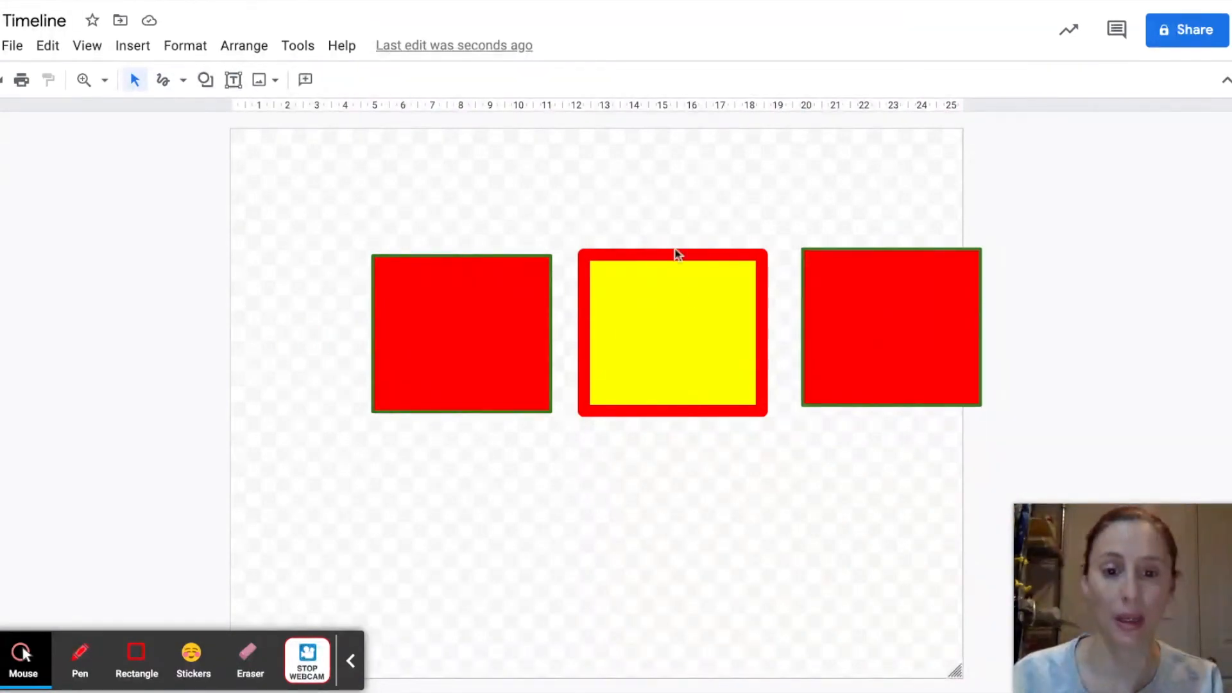
Step: Move the yellow rectangle below the first red one and draw a matching yellow rectangle of the same size just right of it
left_click_drag(687, 326, 493, 520)
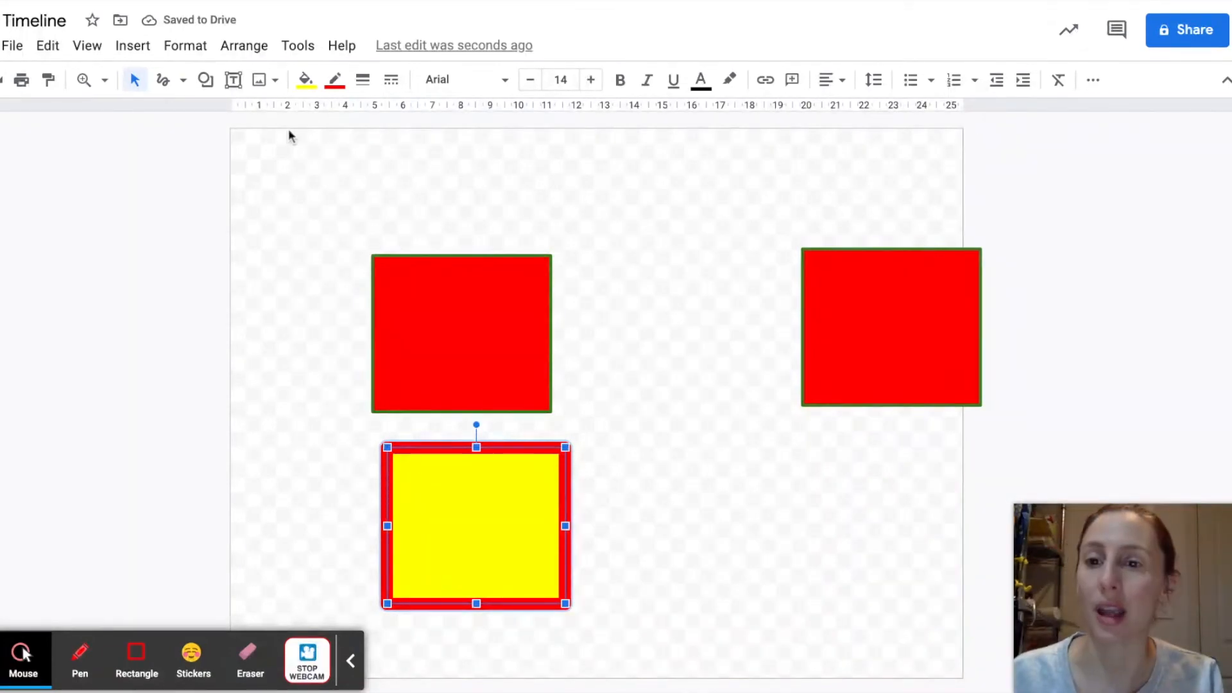
left_click(207, 81)
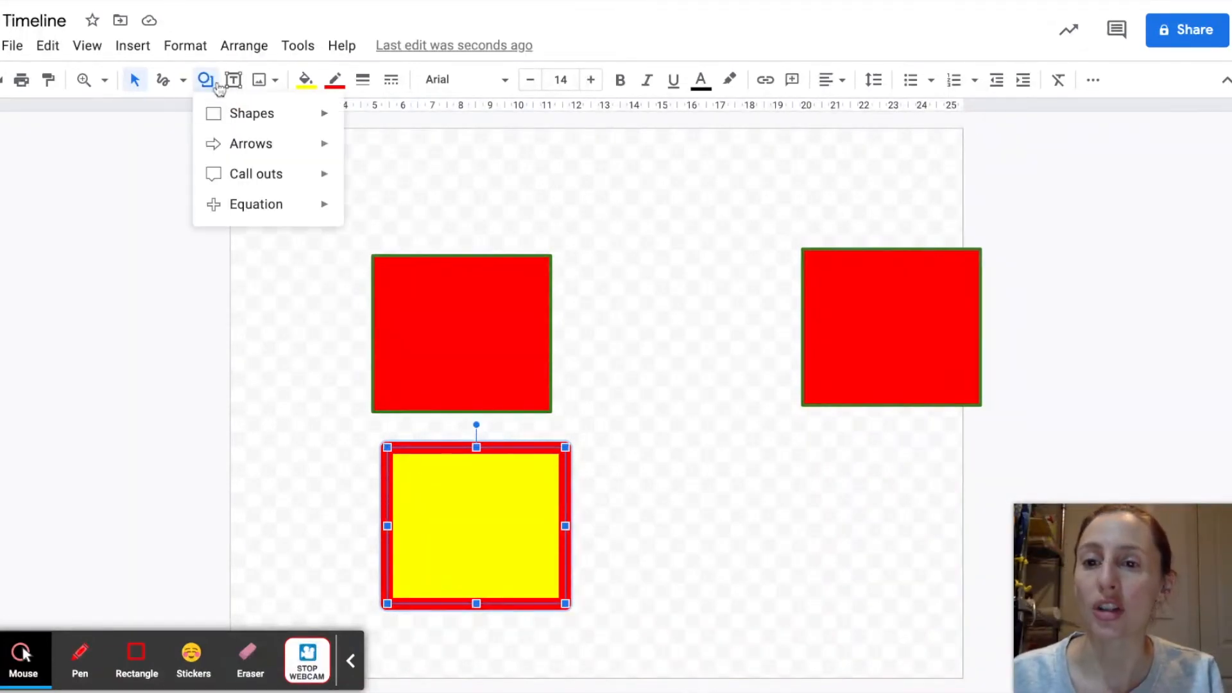
mouse_move(273, 120)
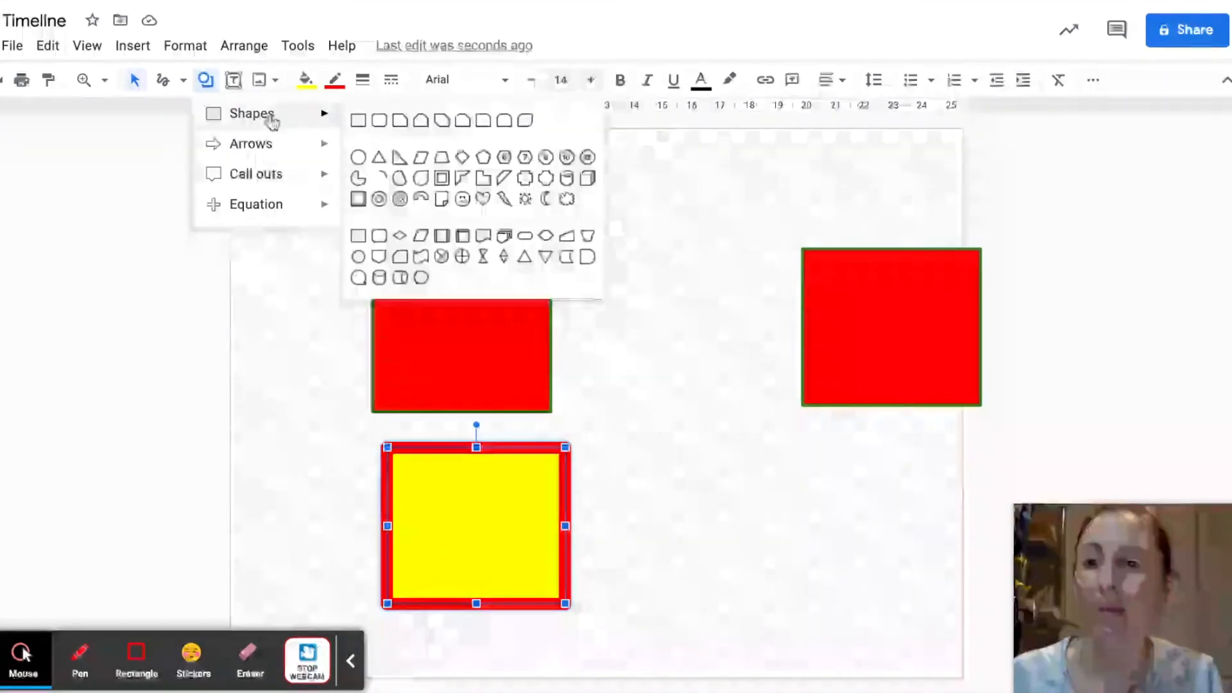
left_click(359, 121)
mouse_move(606, 446)
left_mouse_down()
mouse_move(760, 595)
mouse_move(784, 602)
left_mouse_up()
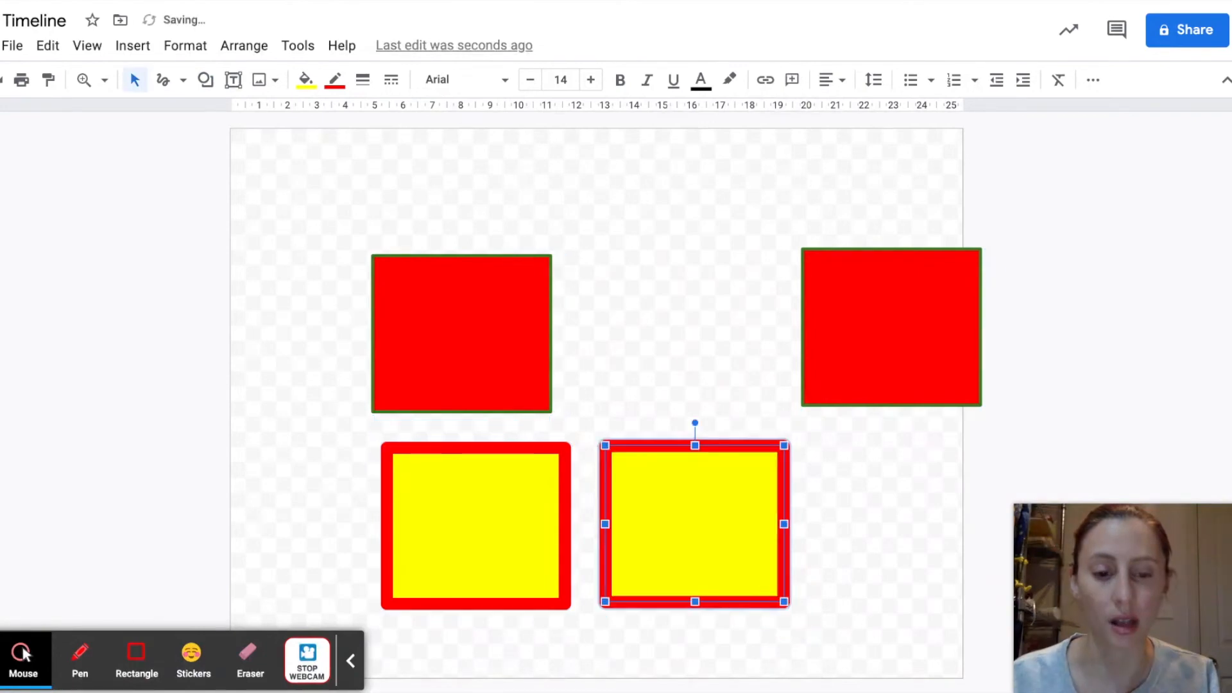
left_click(833, 600)
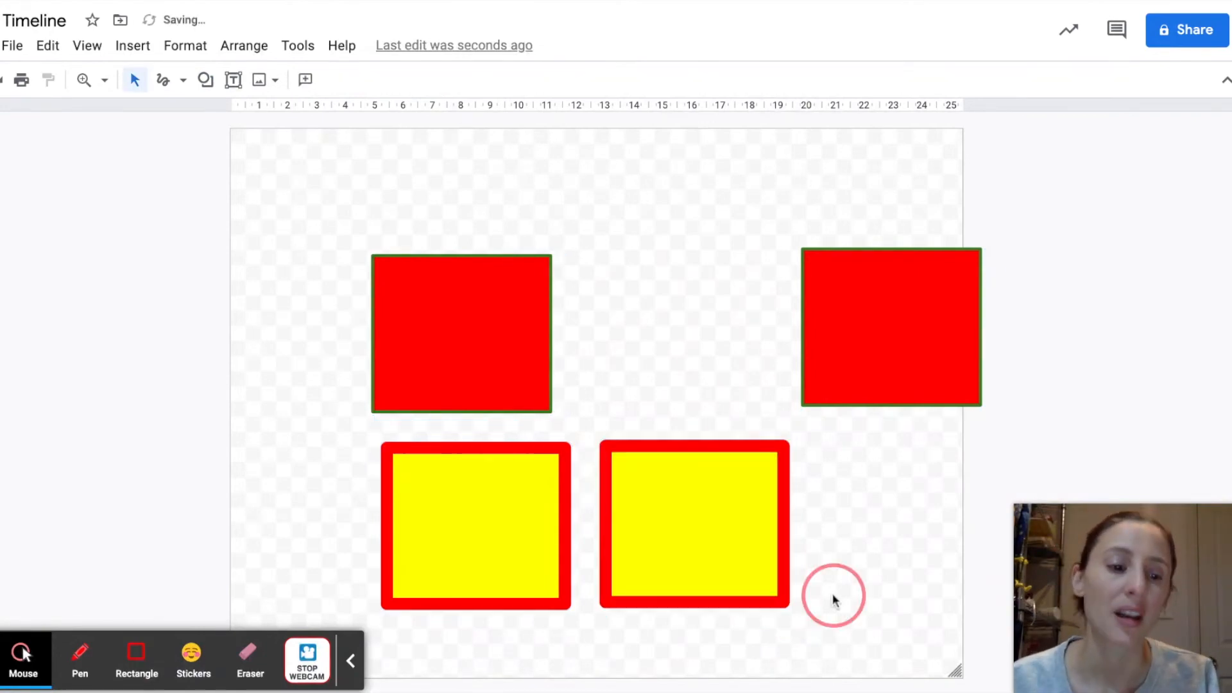
Step: Duplicate the second yellow rectangle and place the copy between the two red rectangles
left_click(685, 534)
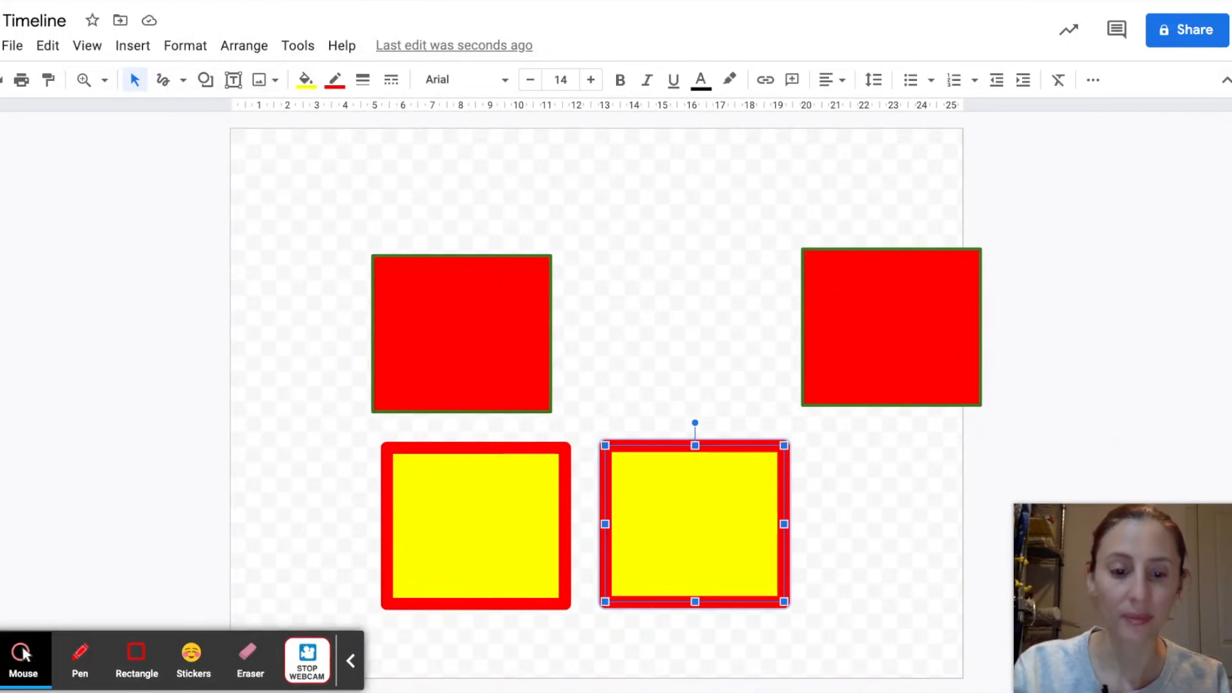
key("ctrl+d")
left_click_drag(661, 534, 642, 323)
left_click(257, 403)
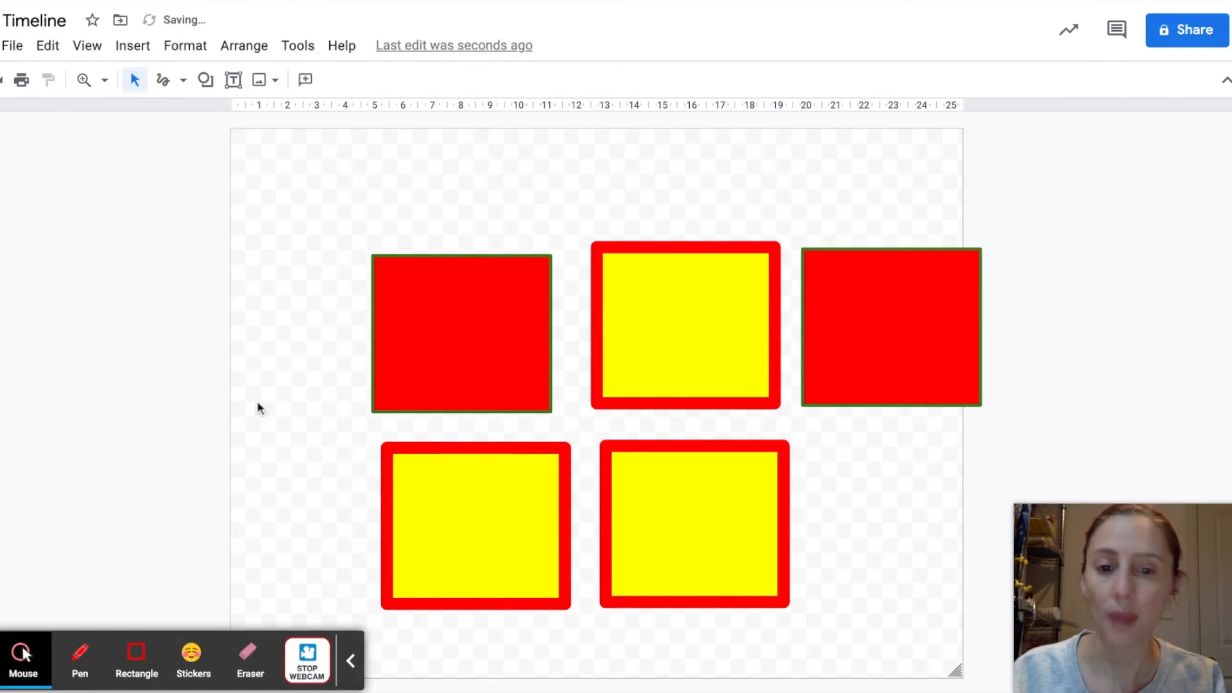
Step: Draw a circle with the yellow rectangle's formatting near the canvas's upper-left corner, from about 1 to 4.5 on the horizontal ruler
left_click(512, 498)
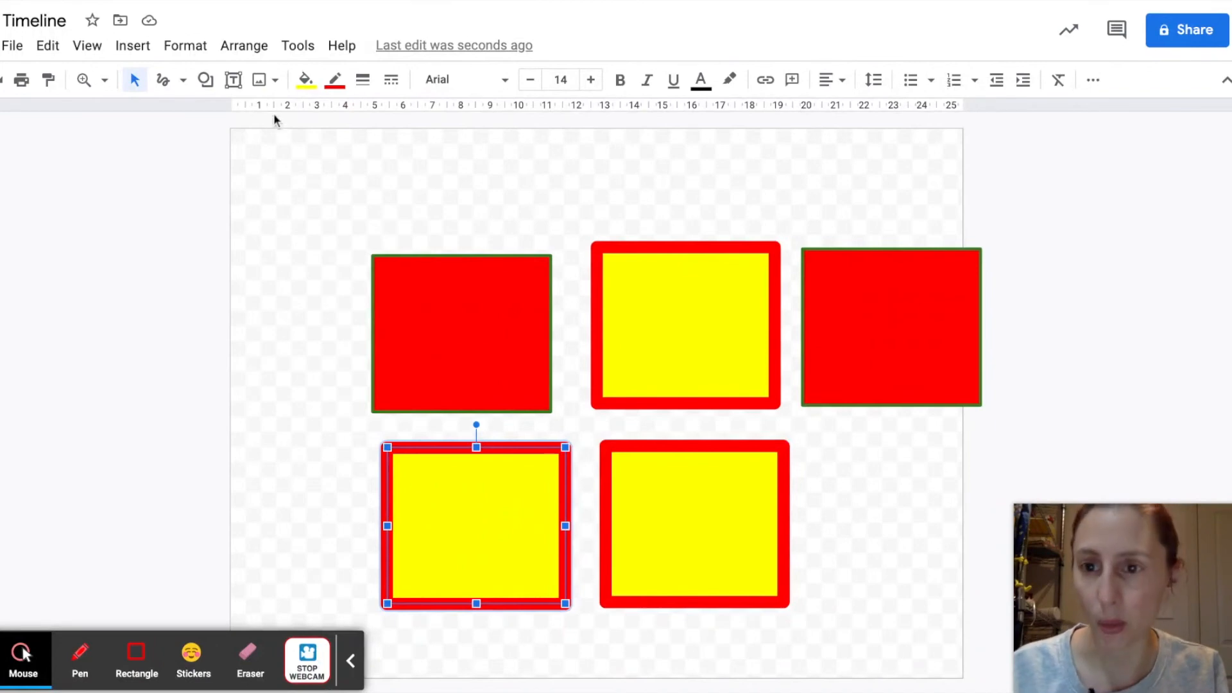
left_click(206, 79)
mouse_move(283, 118)
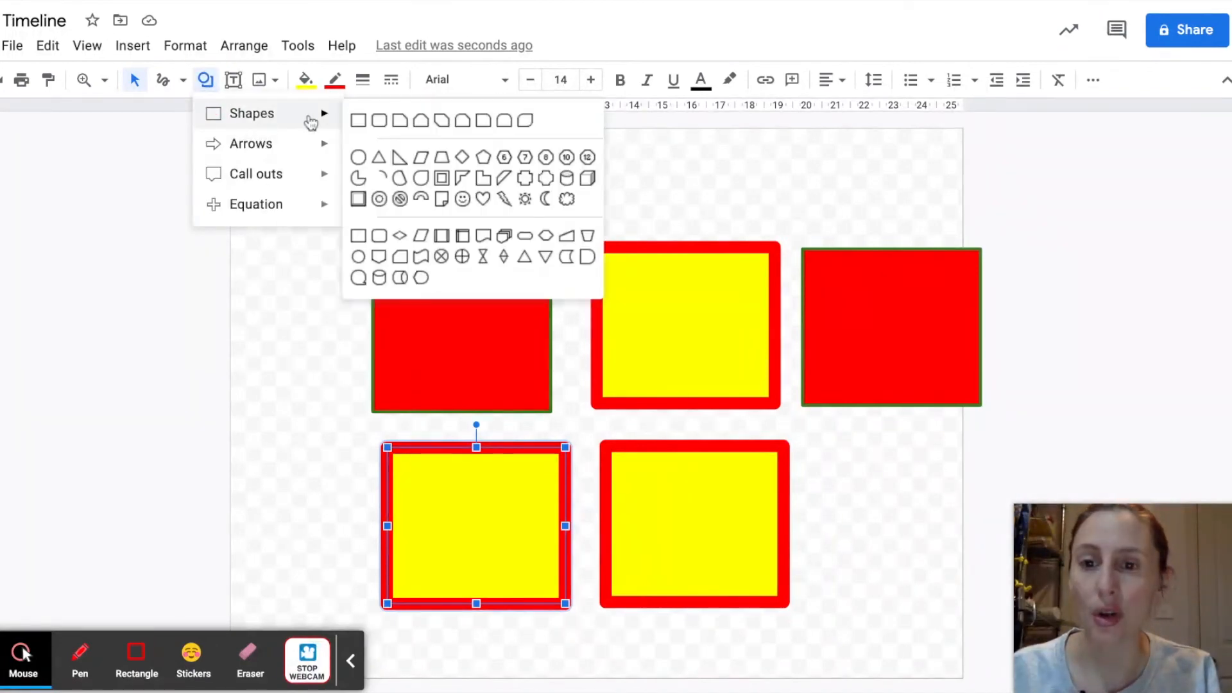
left_click(357, 158)
left_click_drag(256, 146, 362, 250)
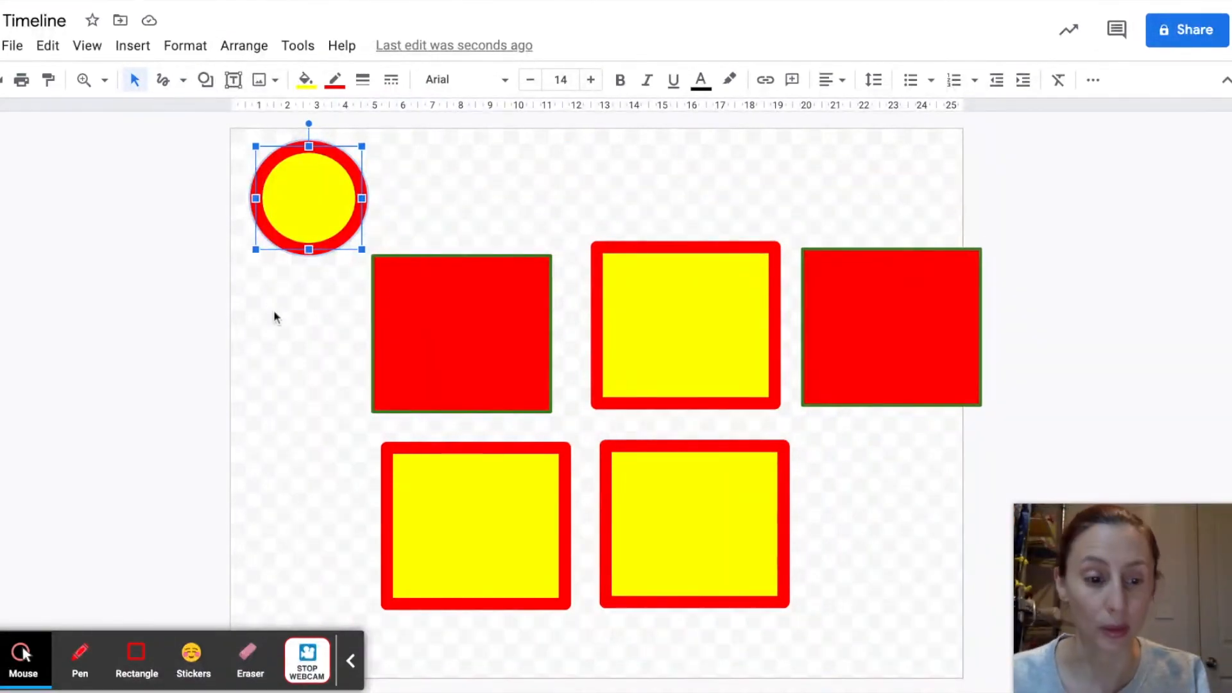
Step: Delete all shapes from the canvas
left_click(882, 601)
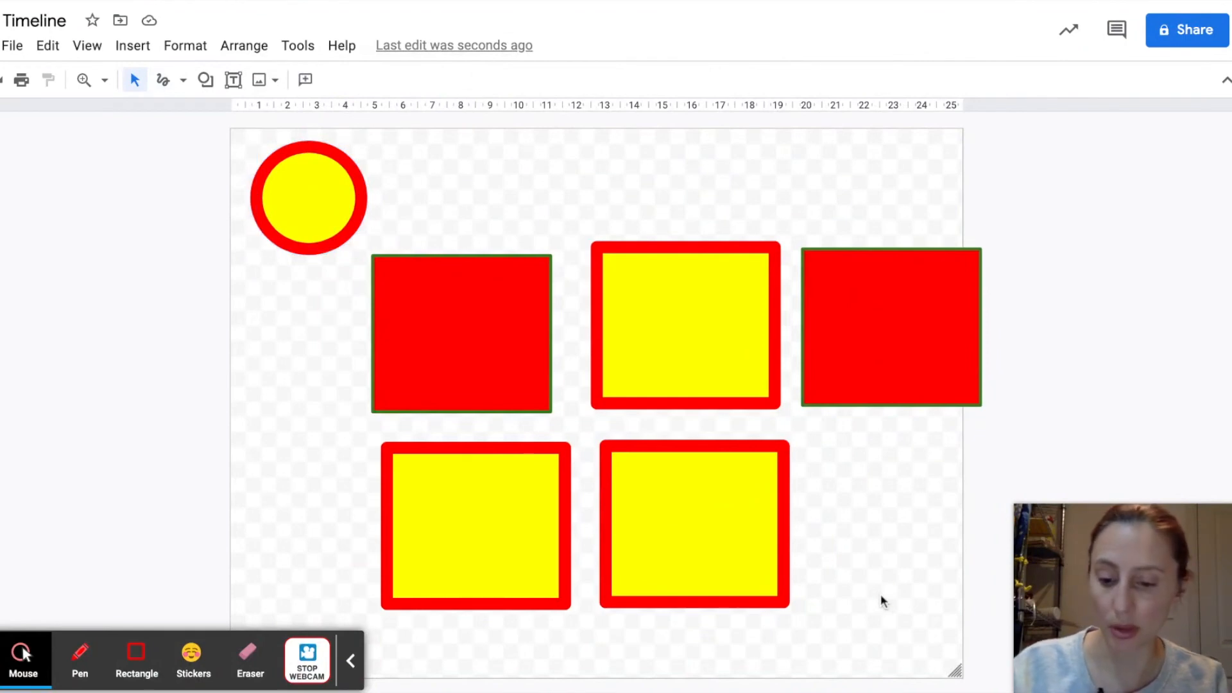
key("ctrl+a")
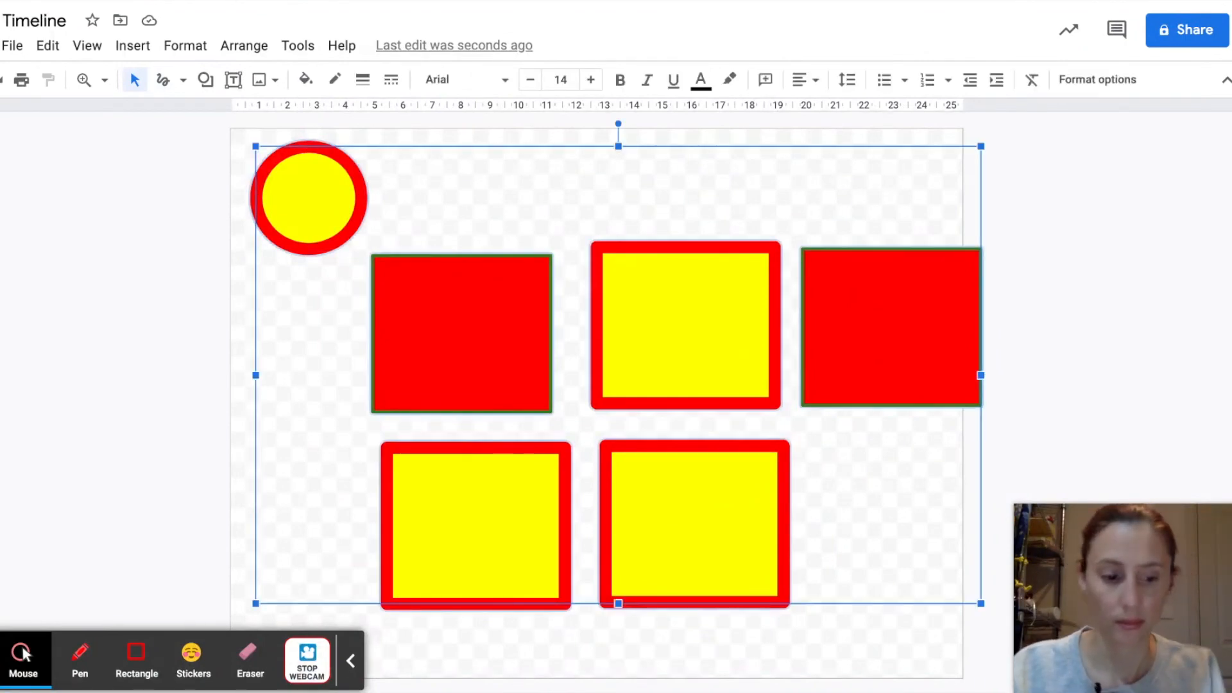
key("Delete")
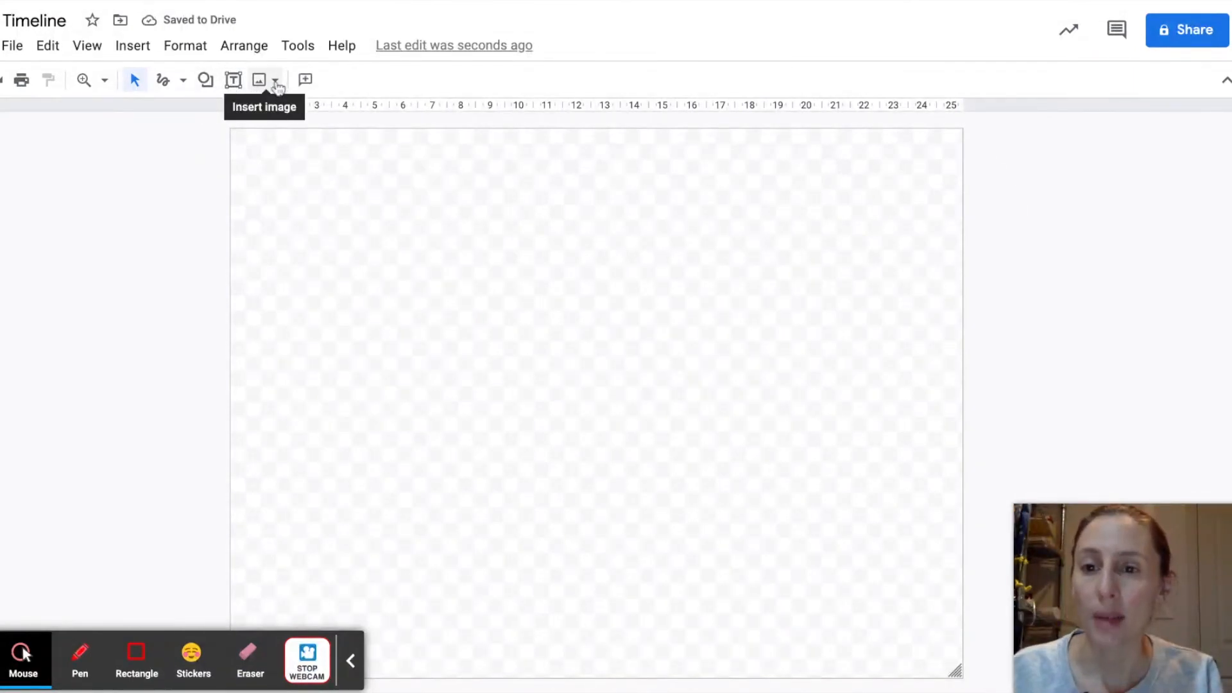
Step: Search the web for images of "cat" and insert the close-up of the tabby cat's face
left_click(263, 80)
left_click(293, 143)
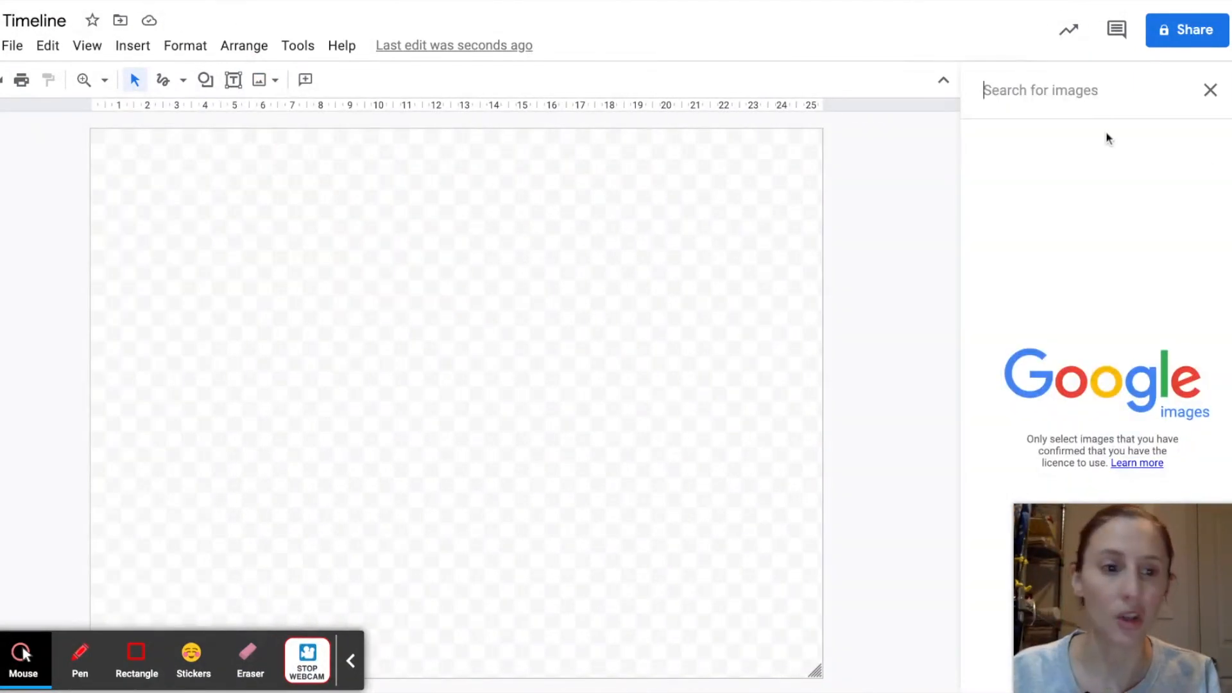
type("cat")
key("Return")
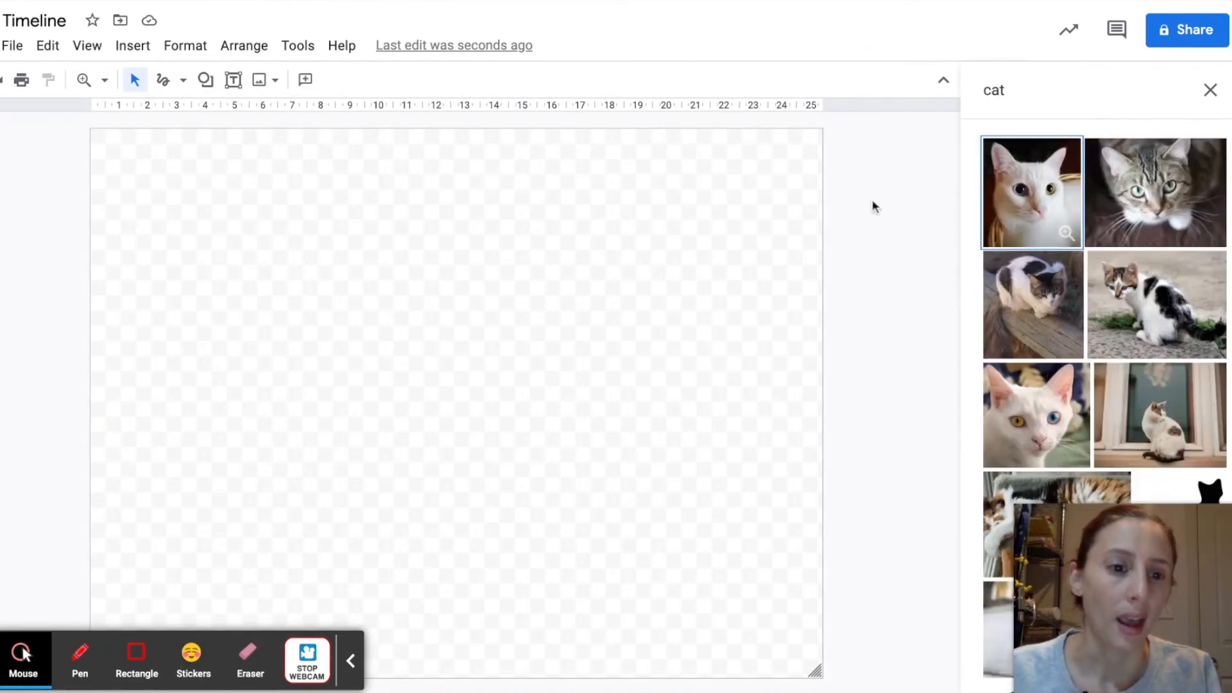
double_click(1167, 195)
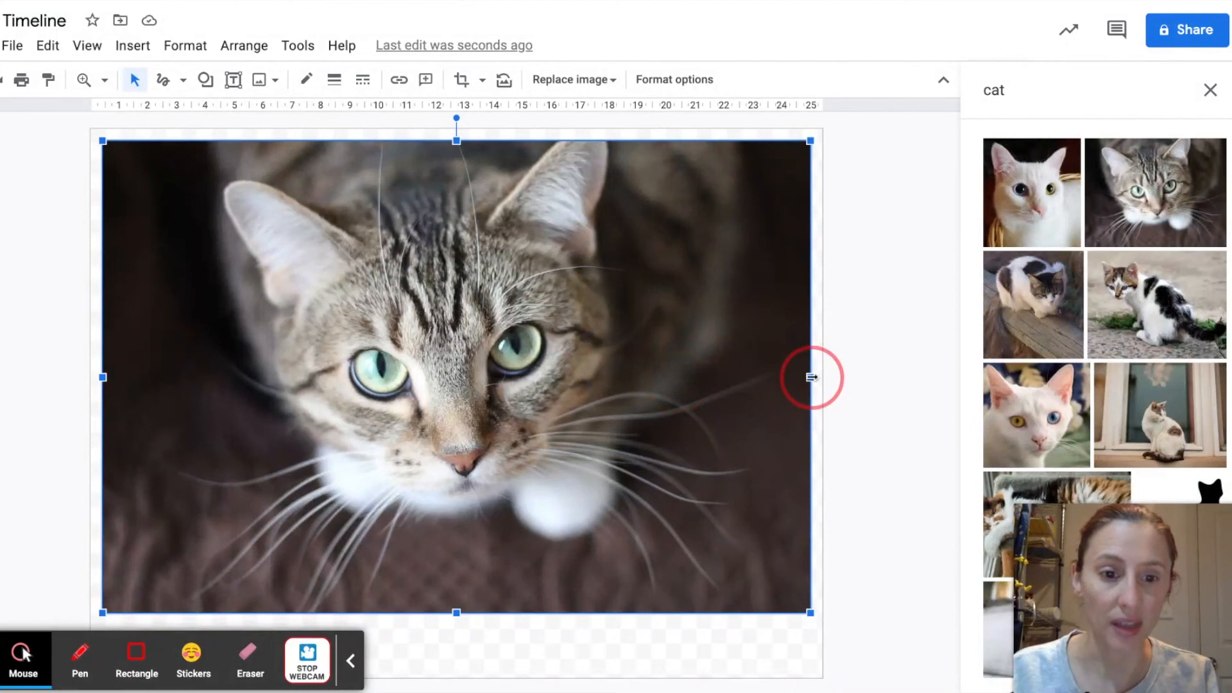
Step: Shrink the cat image proportionally and place it in the canvas's upper half, from about 11 to 22 on the horizontal ruler
left_click_drag(812, 377, 294, 377)
key("ctrl+z")
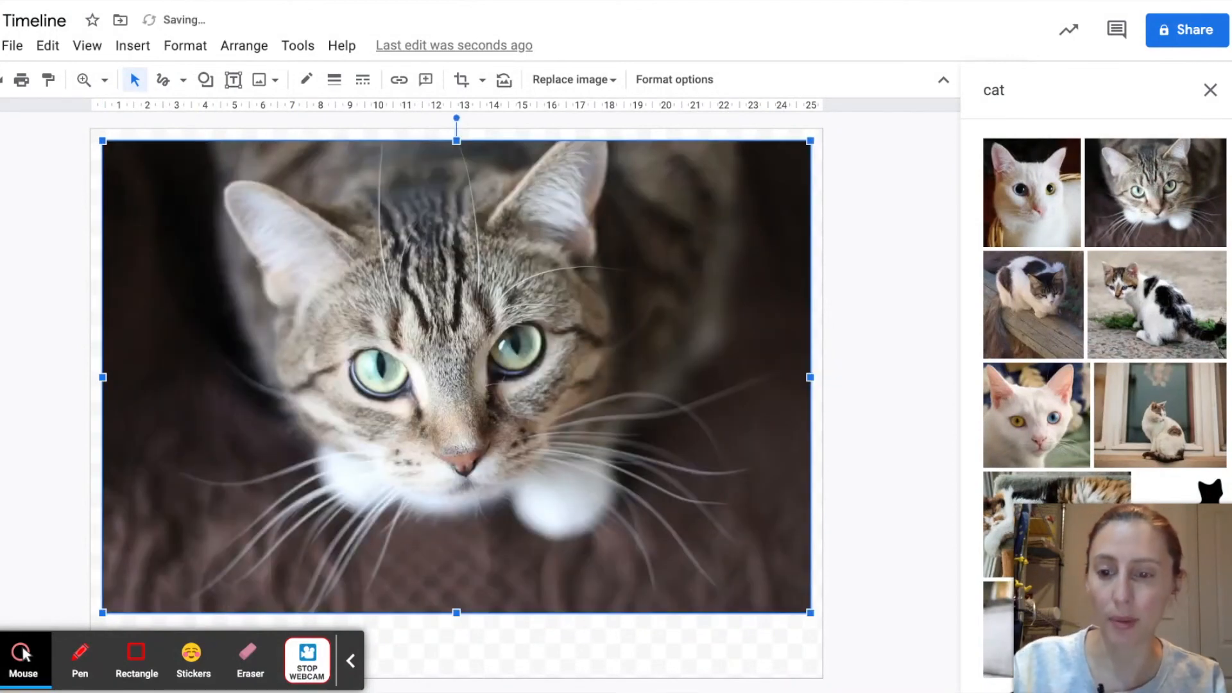
left_click_drag(810, 140, 296, 407)
left_click_drag(273, 507, 567, 295)
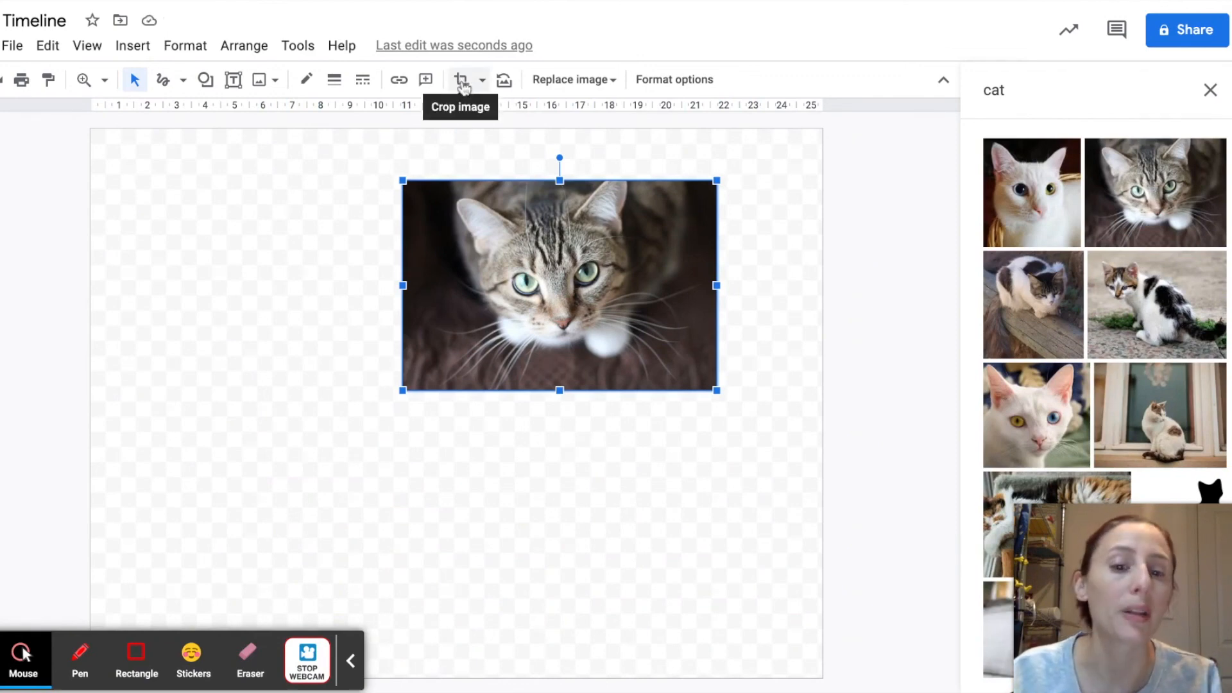
left_click(508, 471)
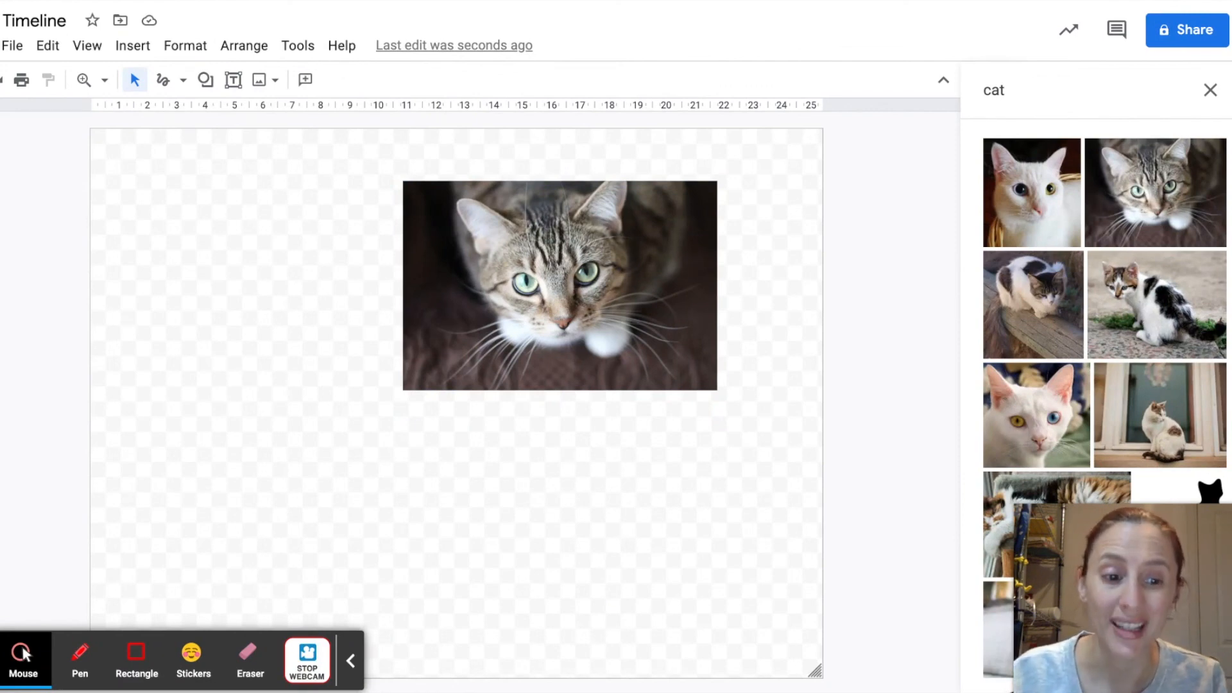
Step: Crop the cat image to an oval shape and deselect it
left_click(505, 274)
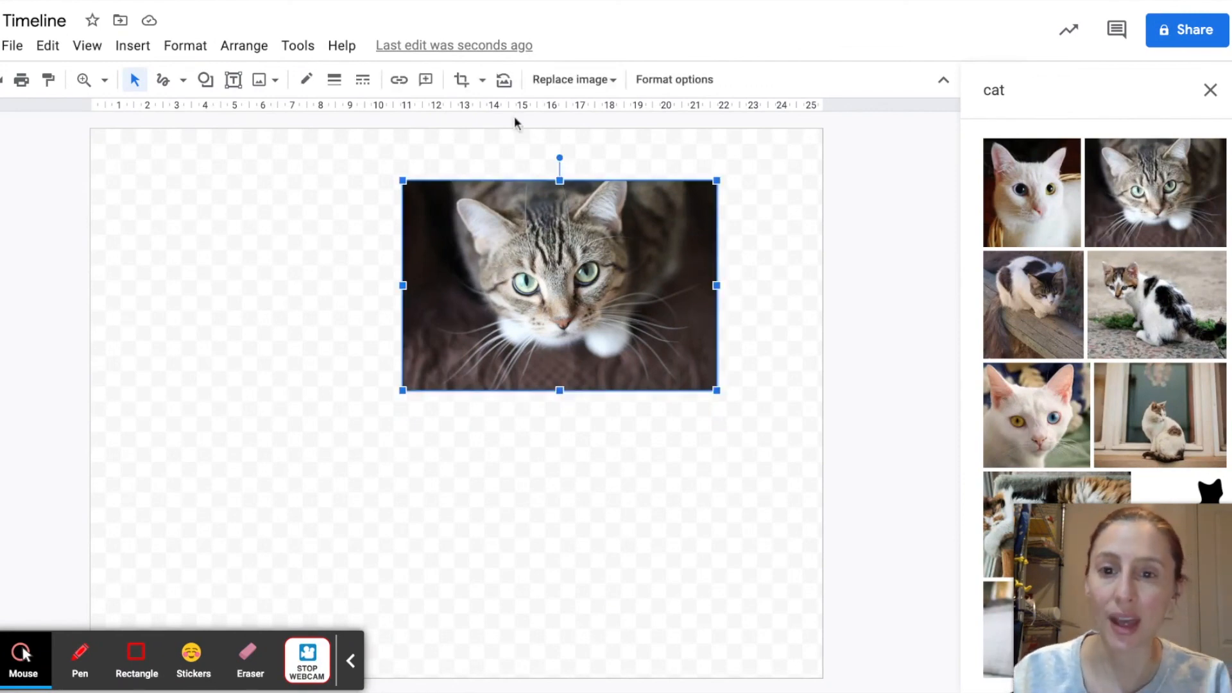
left_click(486, 81)
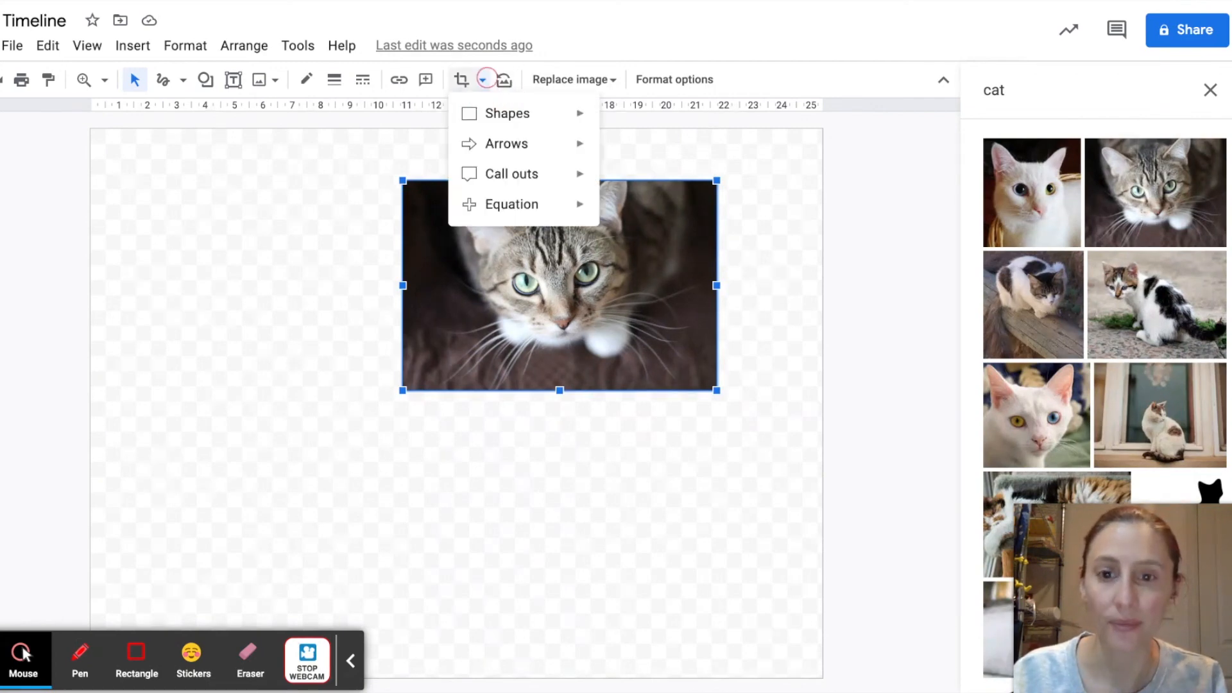
mouse_move(489, 116)
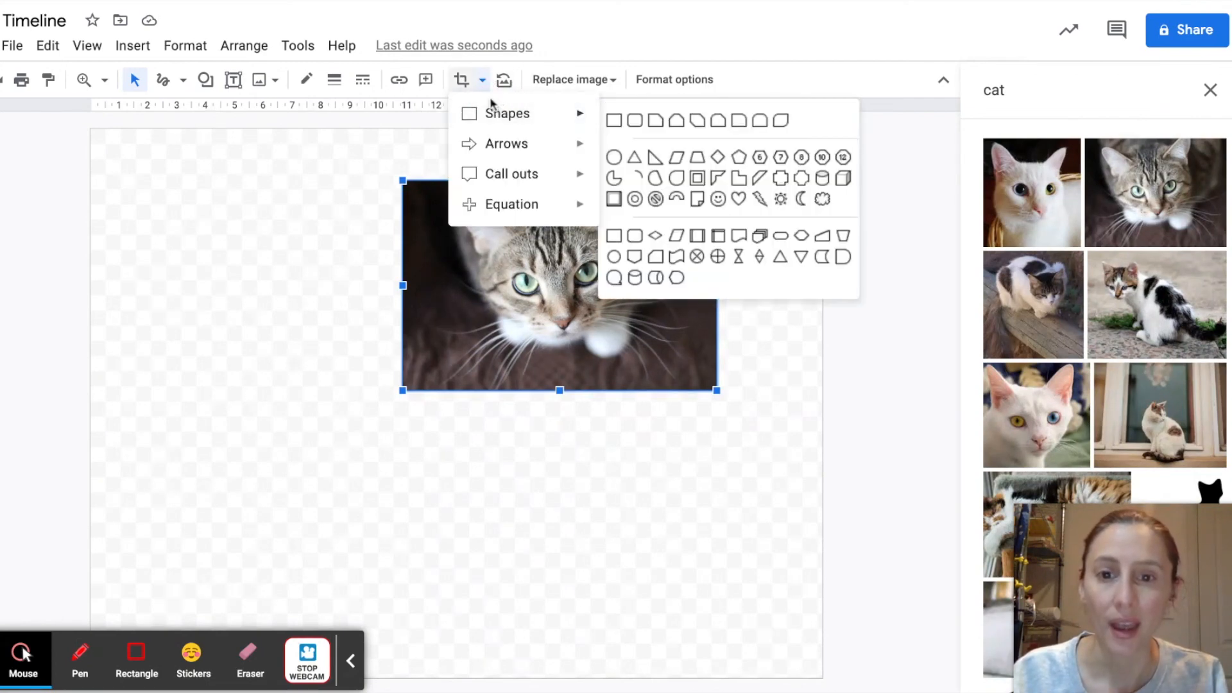
left_click(613, 157)
left_click(283, 503)
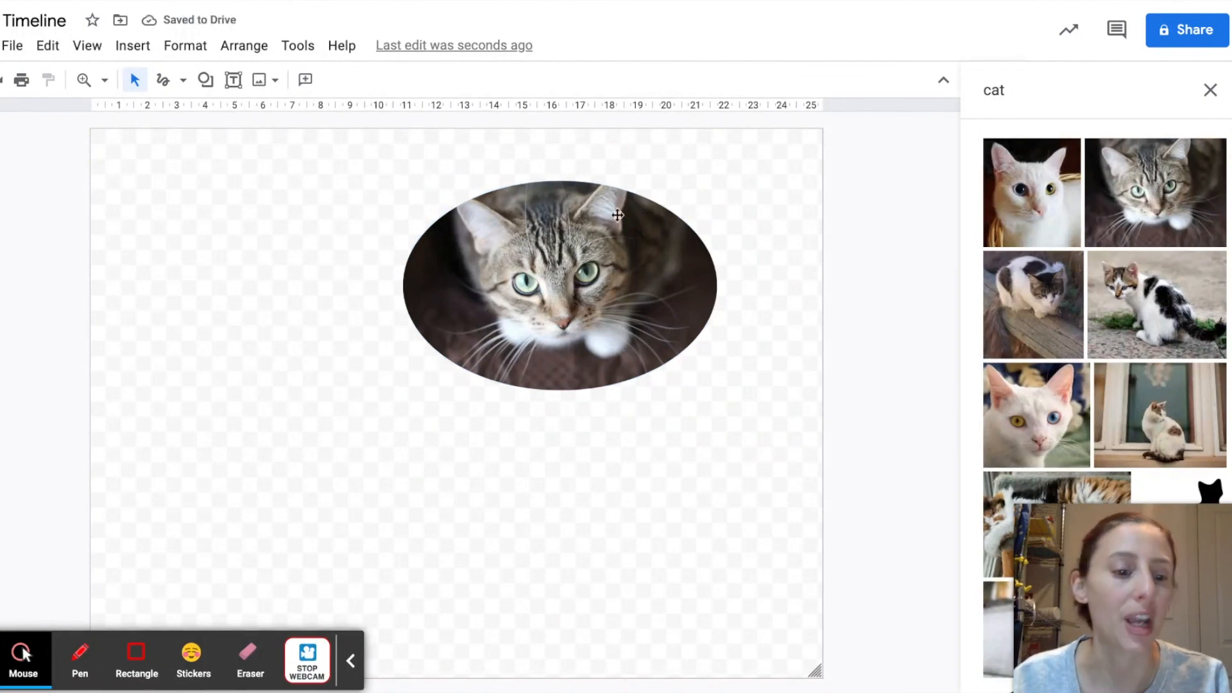
Step: Extend the oval crop frame of the cat image below the picture's lower edge and apply the crop
double_click(647, 311)
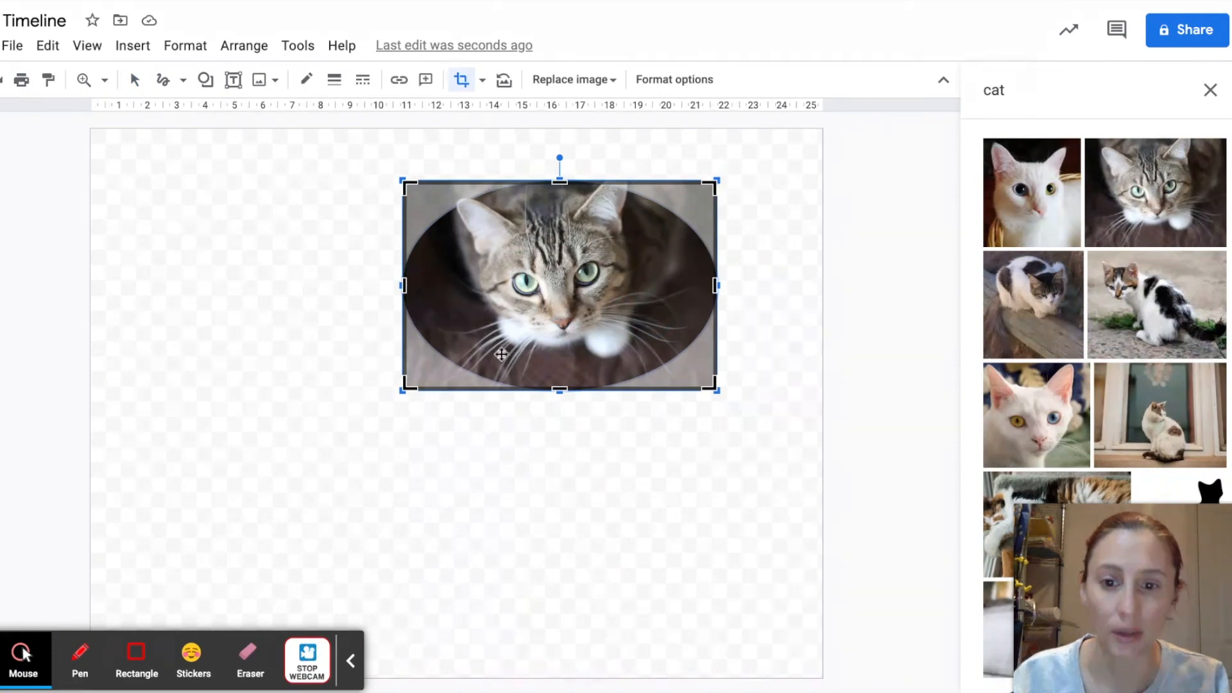
left_click_drag(405, 388, 410, 441)
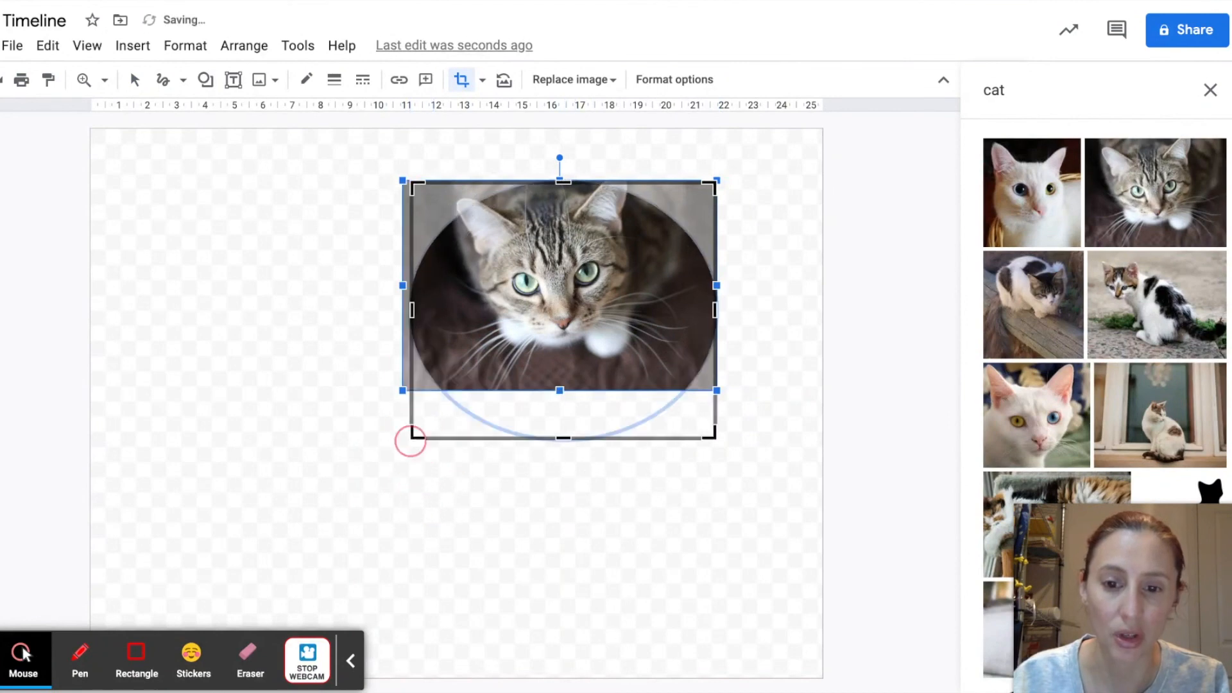
key("Escape")
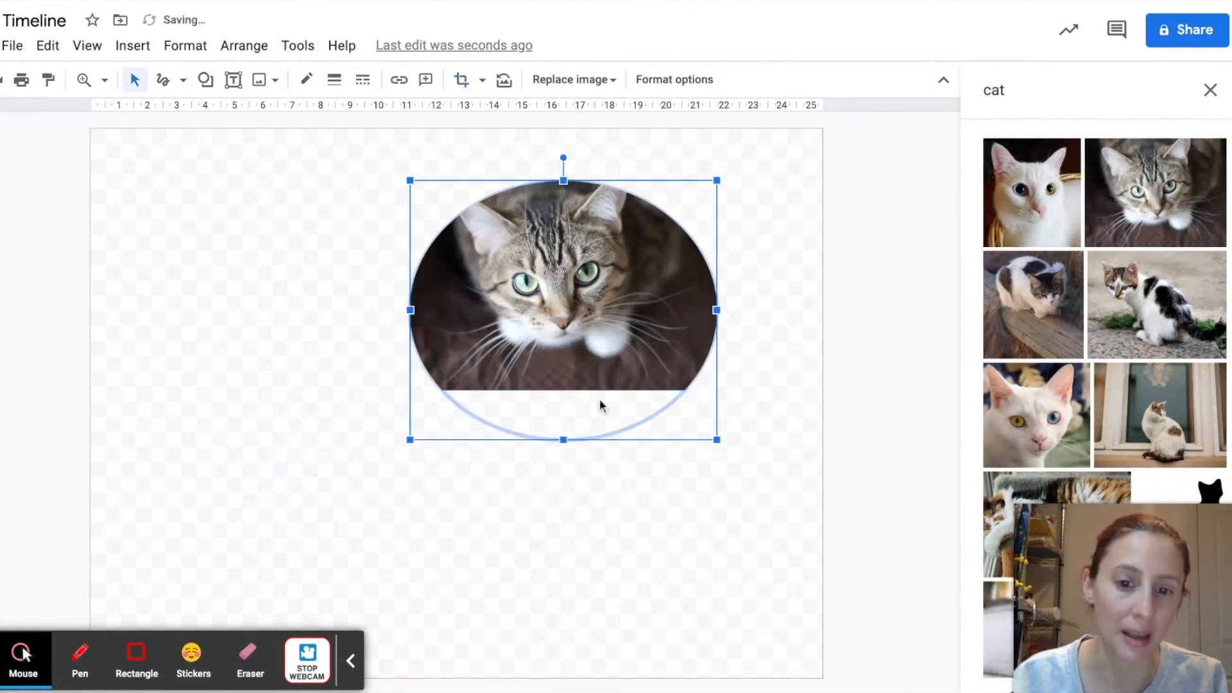
left_click(681, 594)
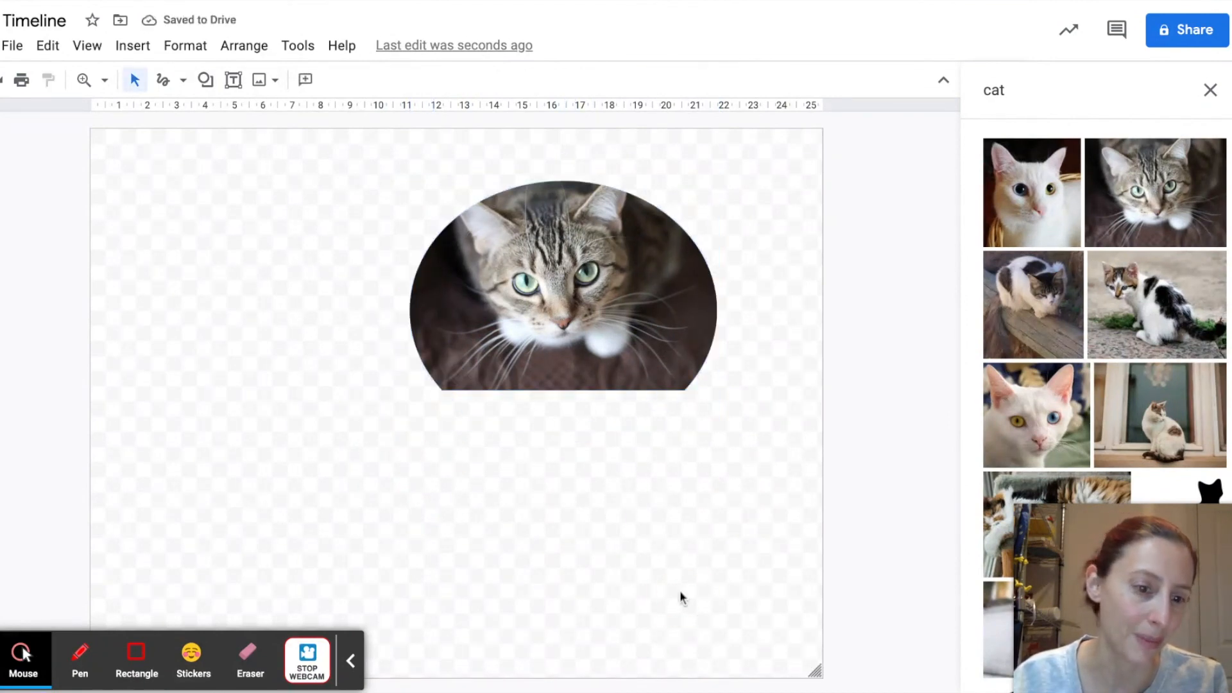